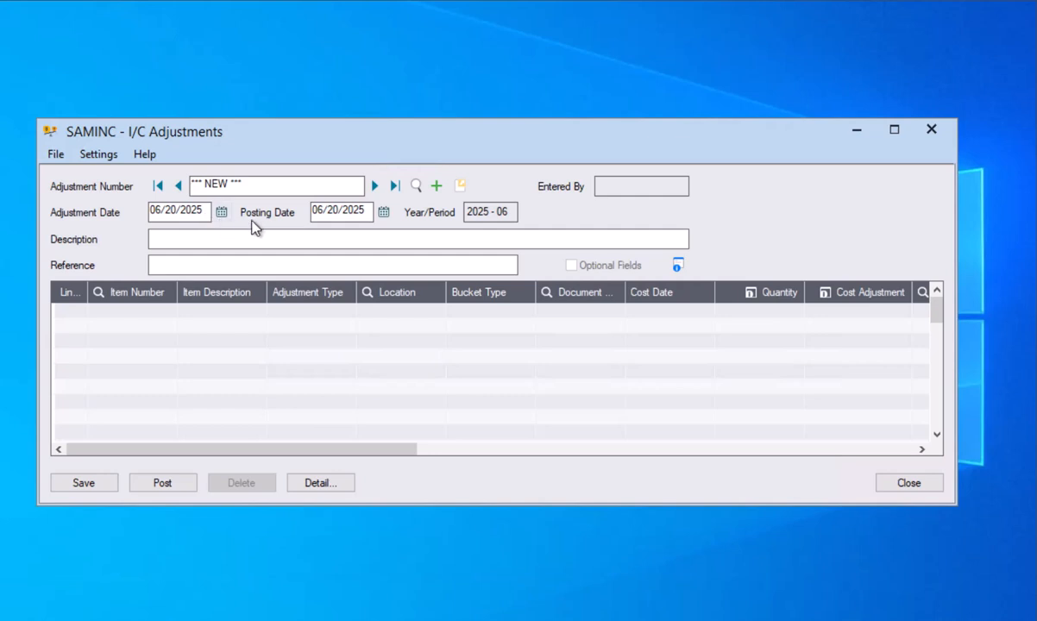
Look over the description, reference and optional fields of the new adjustment's header, closing the optional fields list.
{"action": "left_click", "coordinate": [181, 239]}
{"action": "left_click", "coordinate": [189, 262]}
{"action": "left_click", "coordinate": [678, 266]}
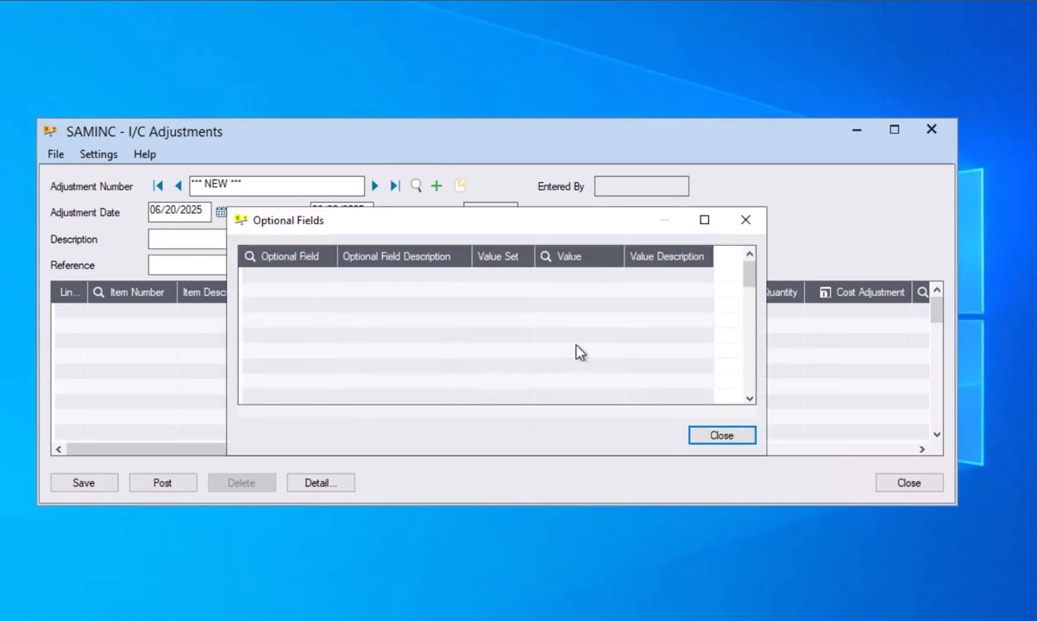
{"action": "left_click", "coordinate": [746, 223]}
Add the first detail line to the adjustment with item number A1-103/0.
{"action": "left_click", "coordinate": [412, 309]}
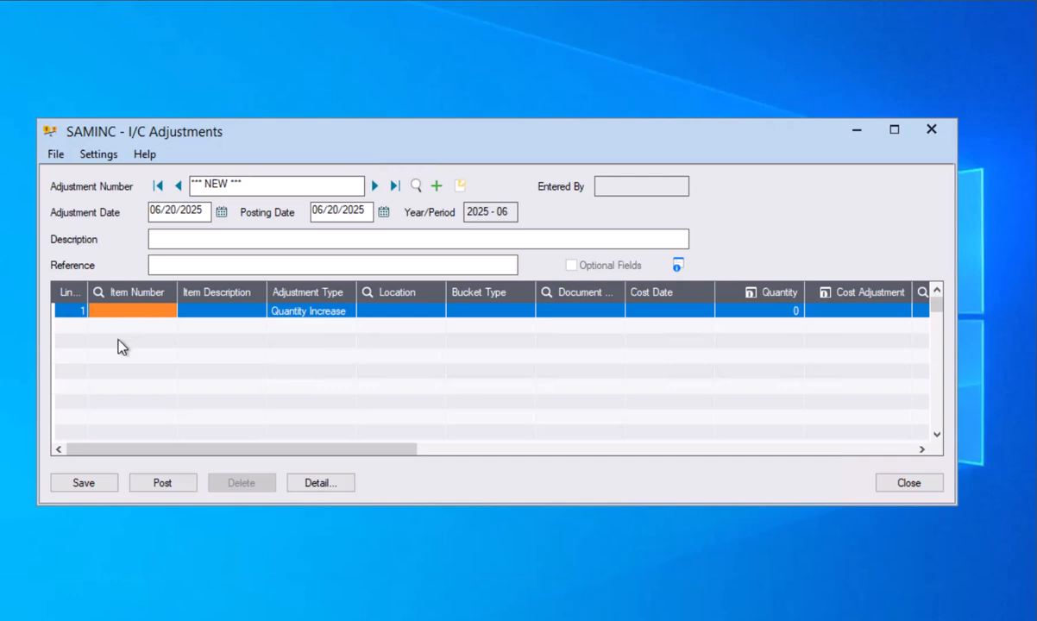
{"action": "type", "text": "A1"}
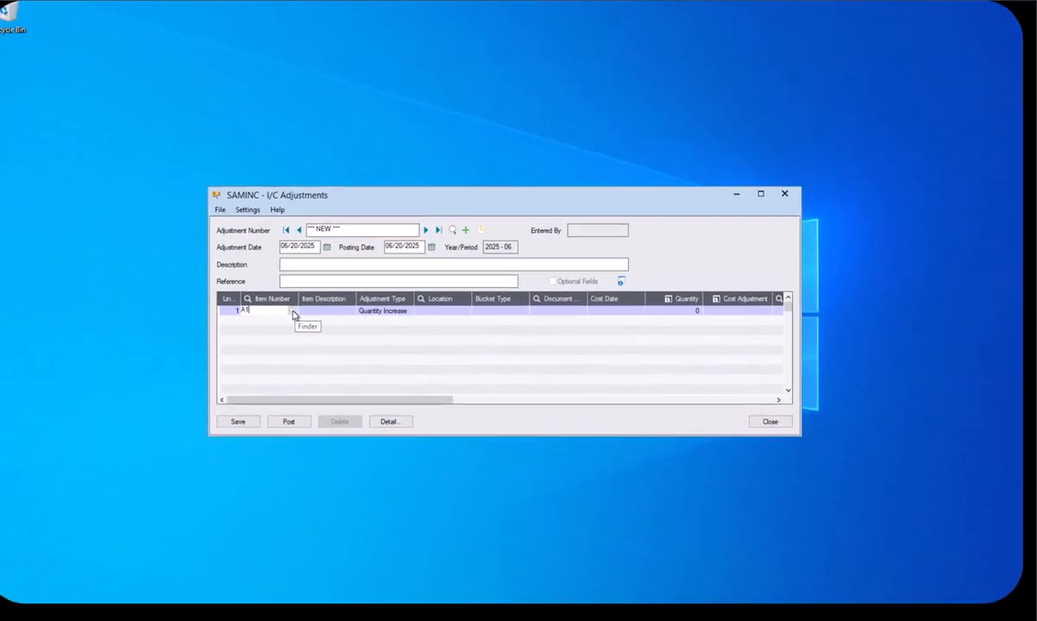
{"action": "left_click", "coordinate": [168, 313]}
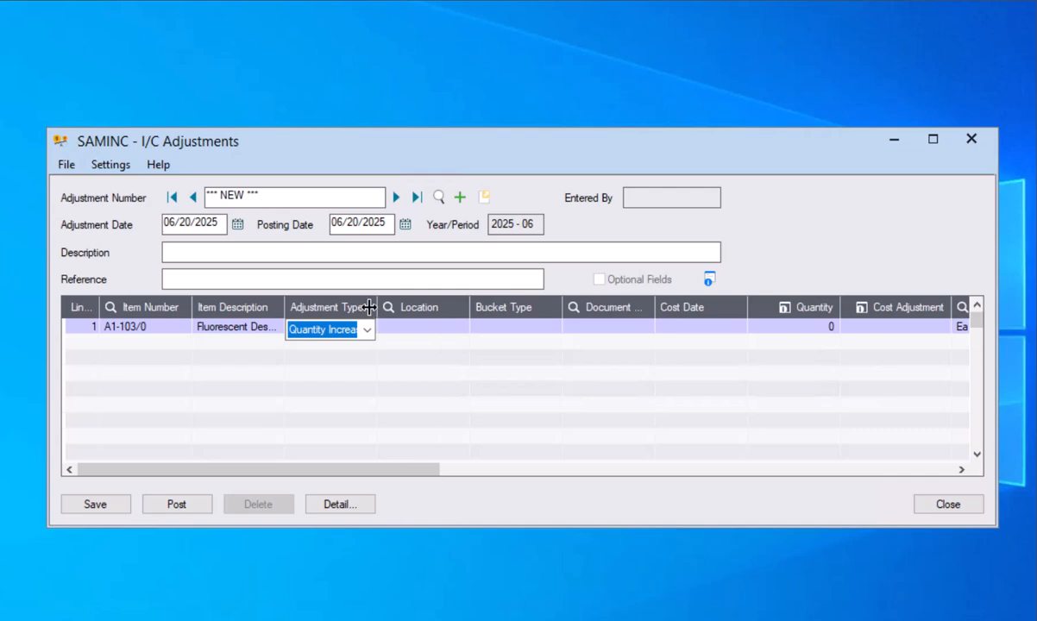
Widen the Adjustment Type column and set the first line's adjustment type to Both Decrease.
{"action": "left_click_drag", "start_coordinate": [377, 308], "coordinate": [408, 308]}
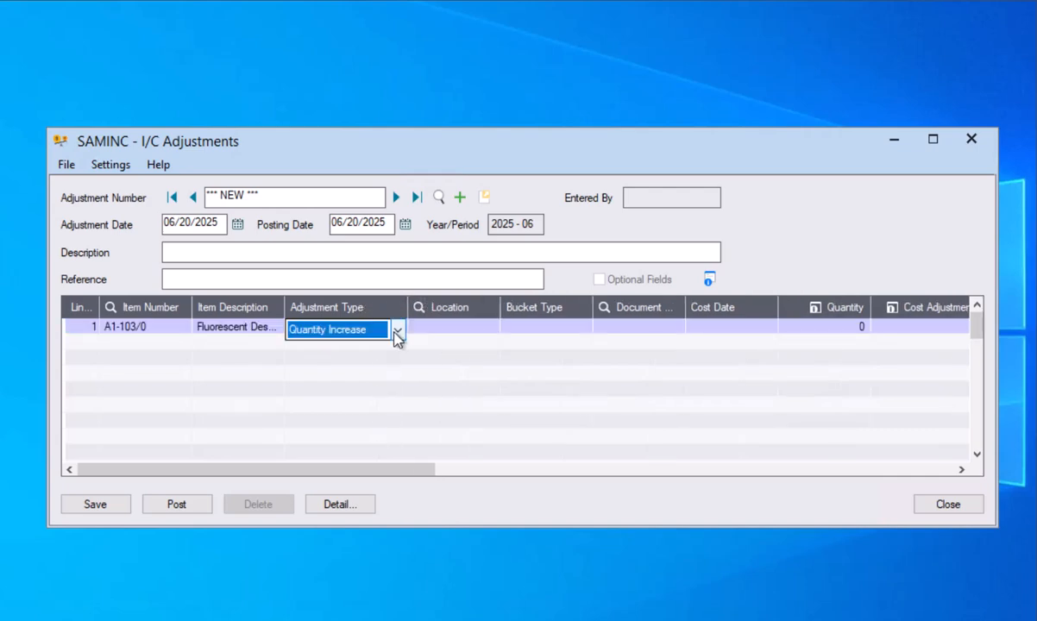
{"action": "left_click", "coordinate": [397, 331]}
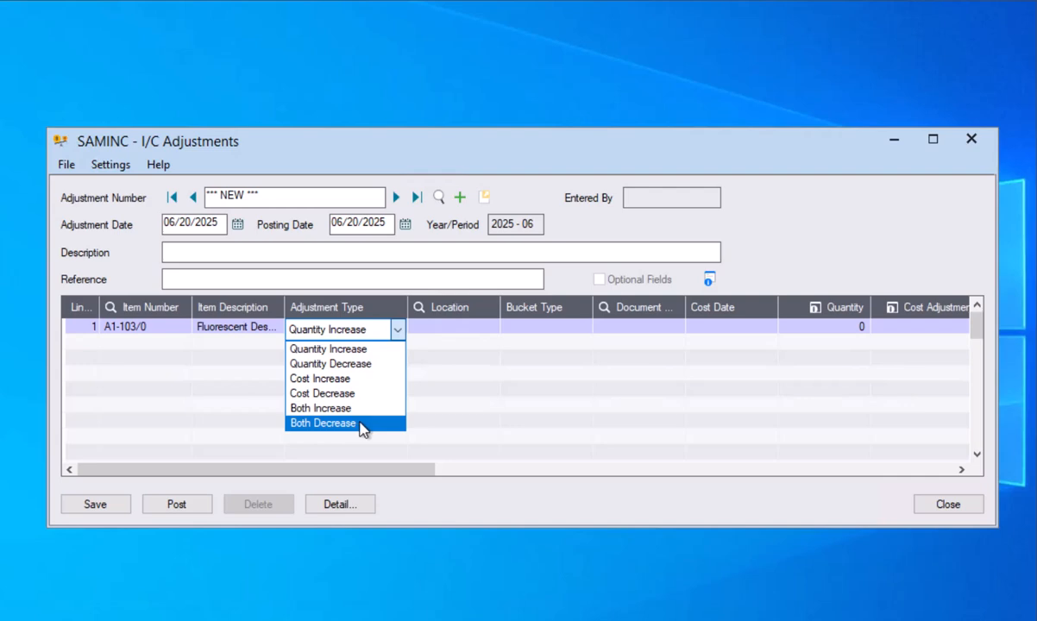
{"action": "left_click", "coordinate": [371, 424]}
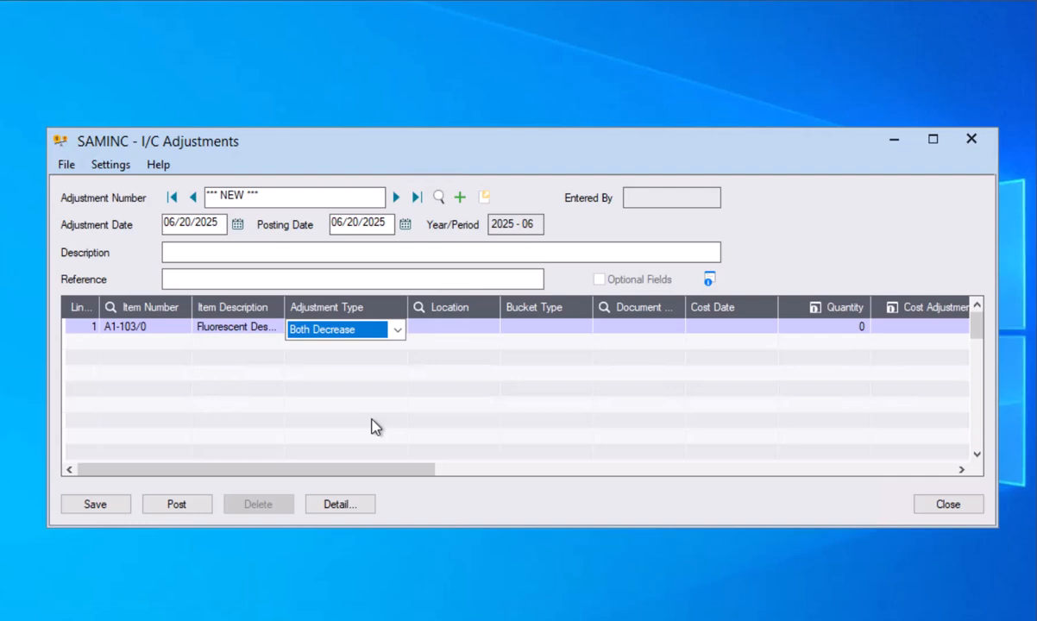
{"action": "key", "text": "Tab"}
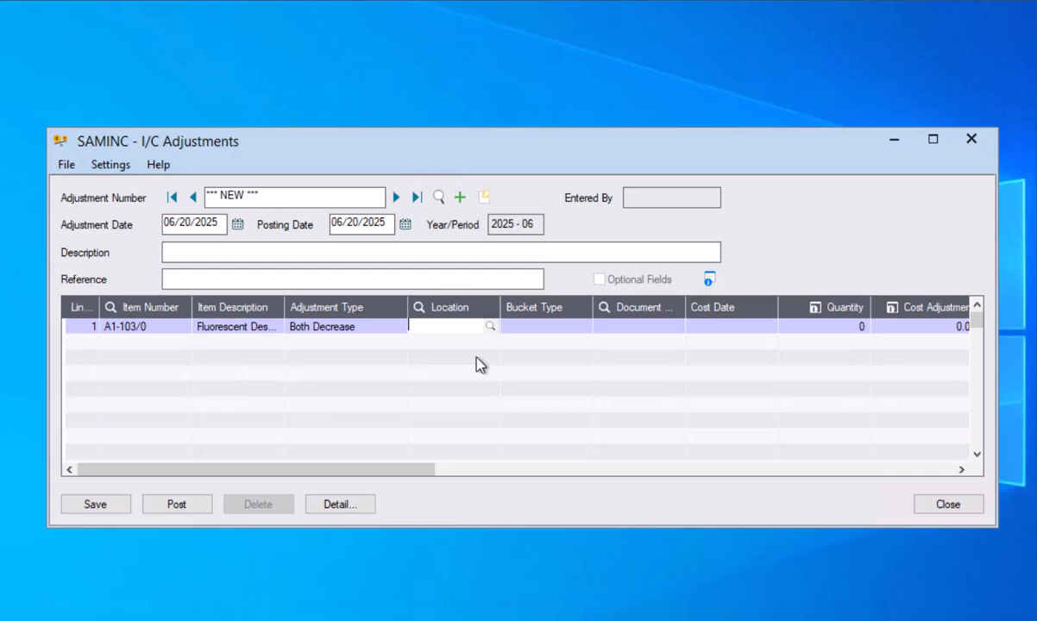
Look up and select location 1, the central warehouse, for the first line and set its quantity to 2.
{"action": "left_click", "coordinate": [491, 328]}
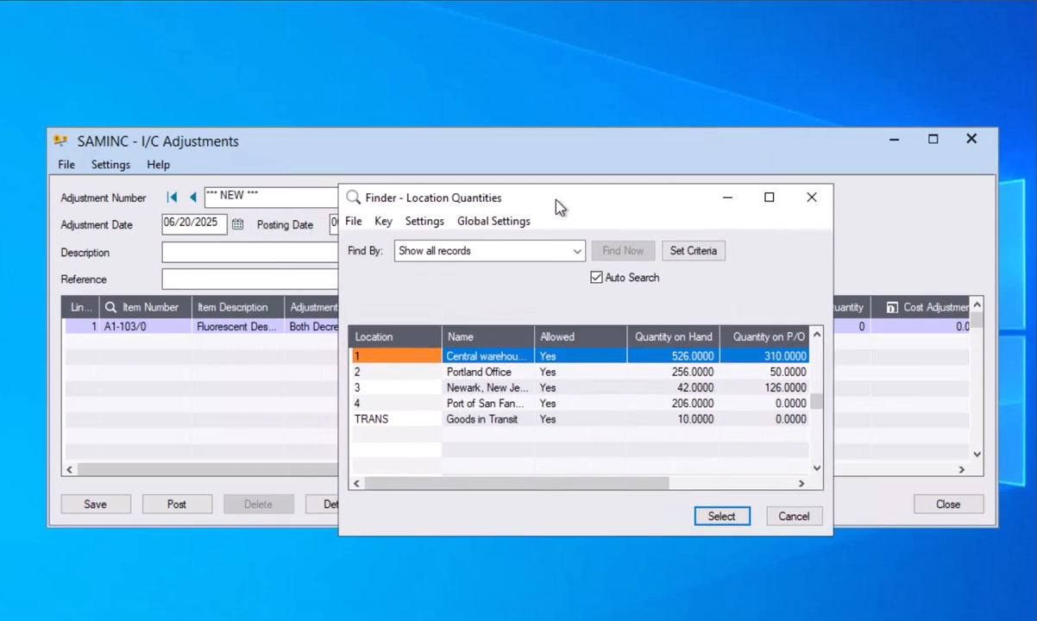
{"action": "double_click", "coordinate": [476, 361]}
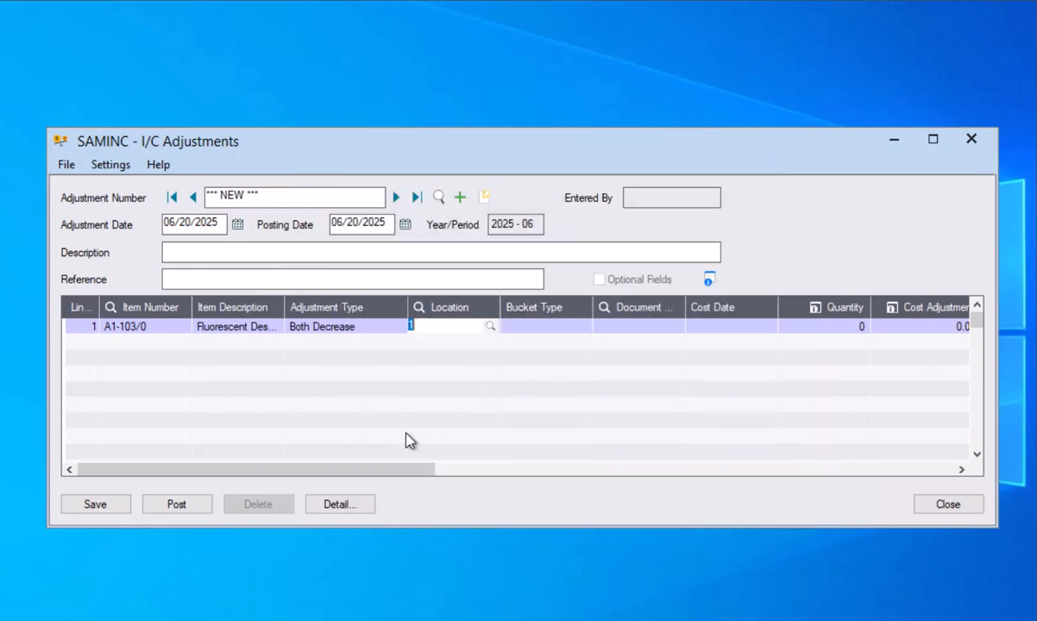
{"action": "key", "text": "Tab"}
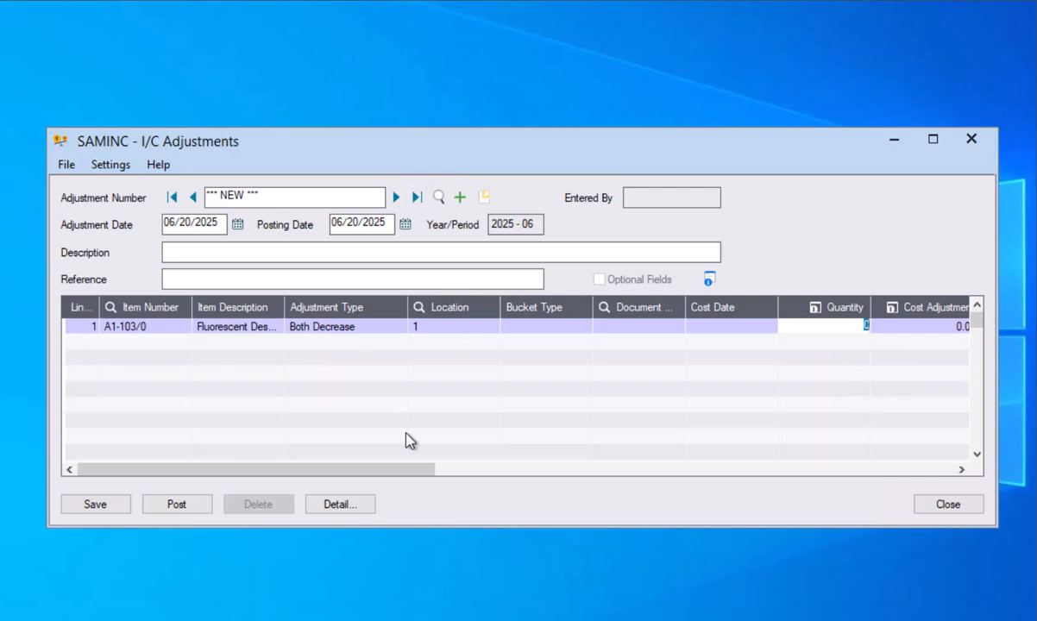
{"action": "type", "text": "2"}
{"action": "key", "text": "Tab"}
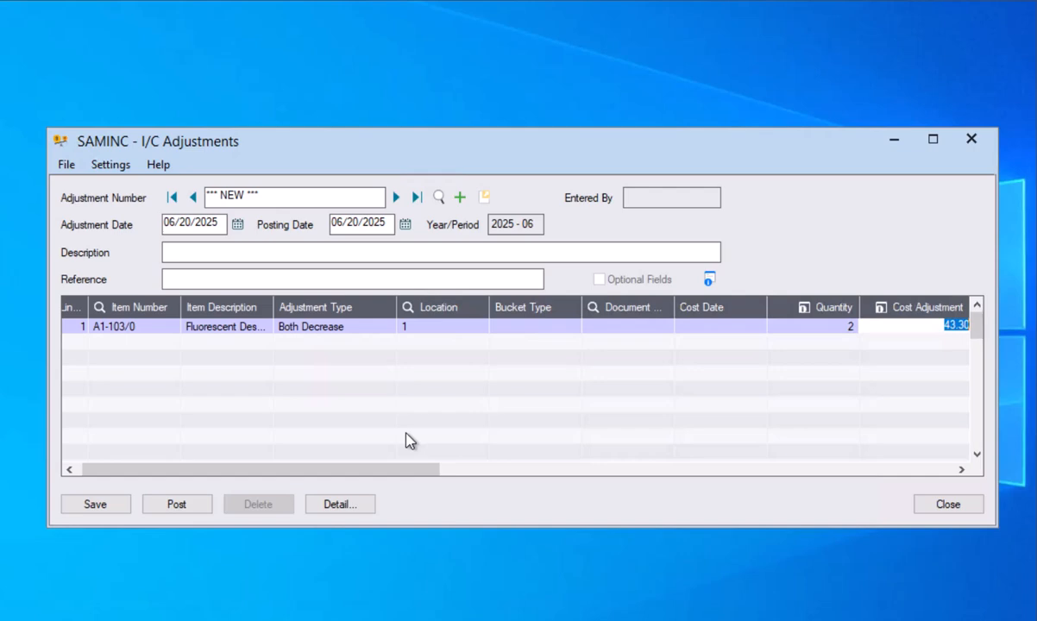
Review the first line's cost adjustment, unit of measure, average cost and adjustment account.
{"action": "left_click_drag", "start_coordinate": [388, 474], "coordinate": [584, 490]}
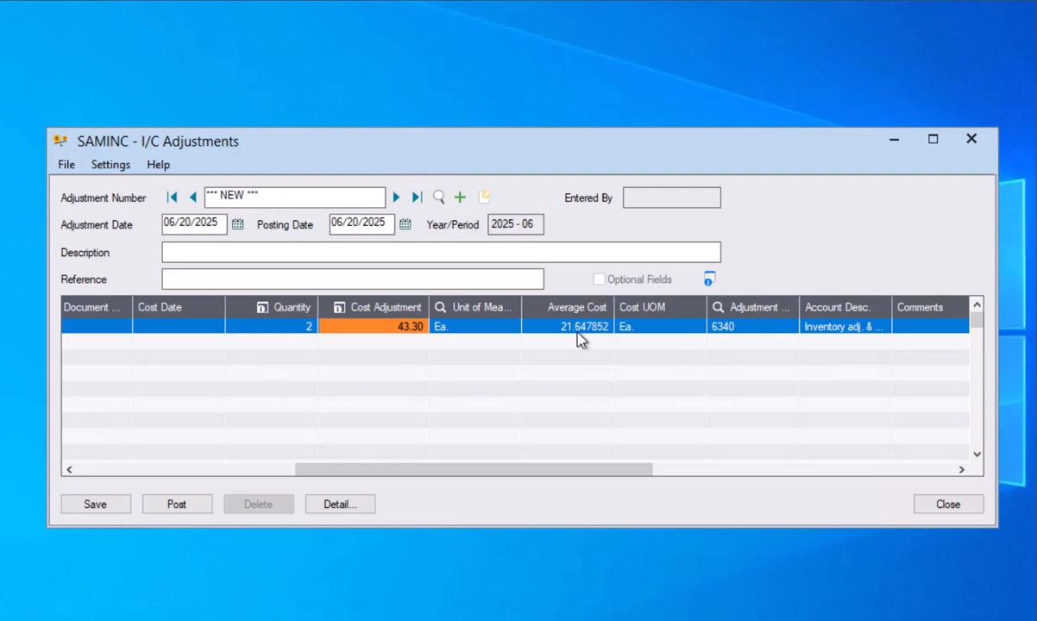
{"action": "left_click", "coordinate": [408, 335]}
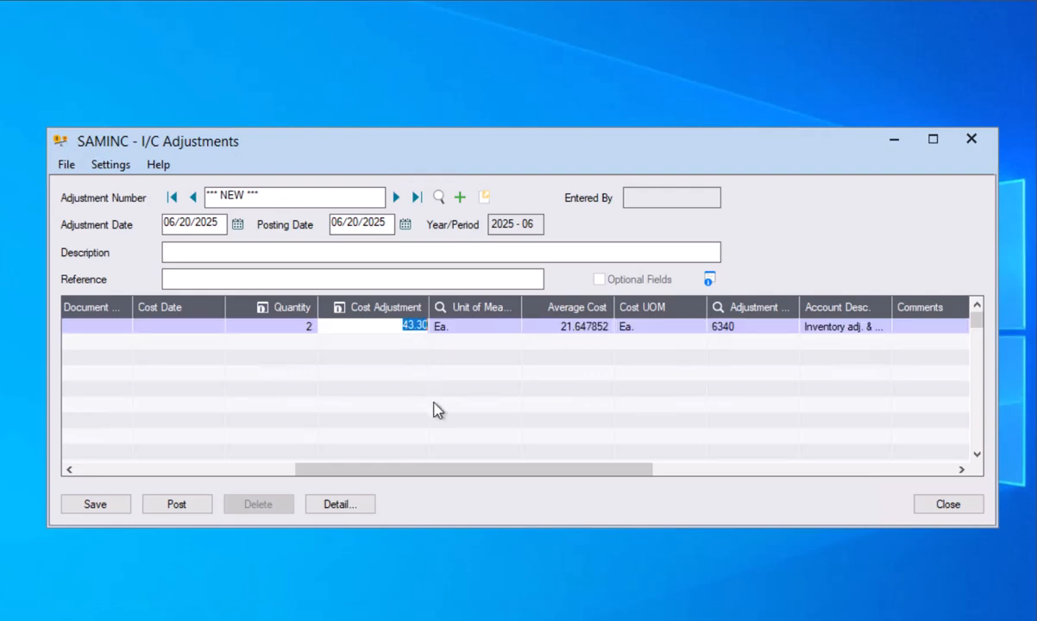
{"action": "key", "text": "Tab"}
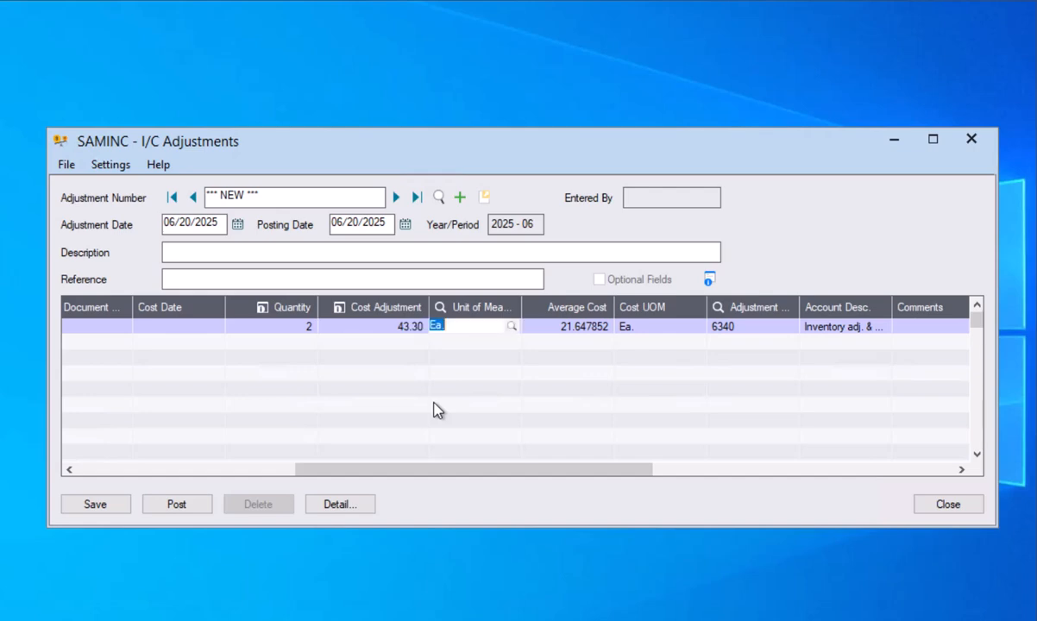
{"action": "key", "text": "Tab"}
{"action": "left_click", "coordinate": [505, 324]}
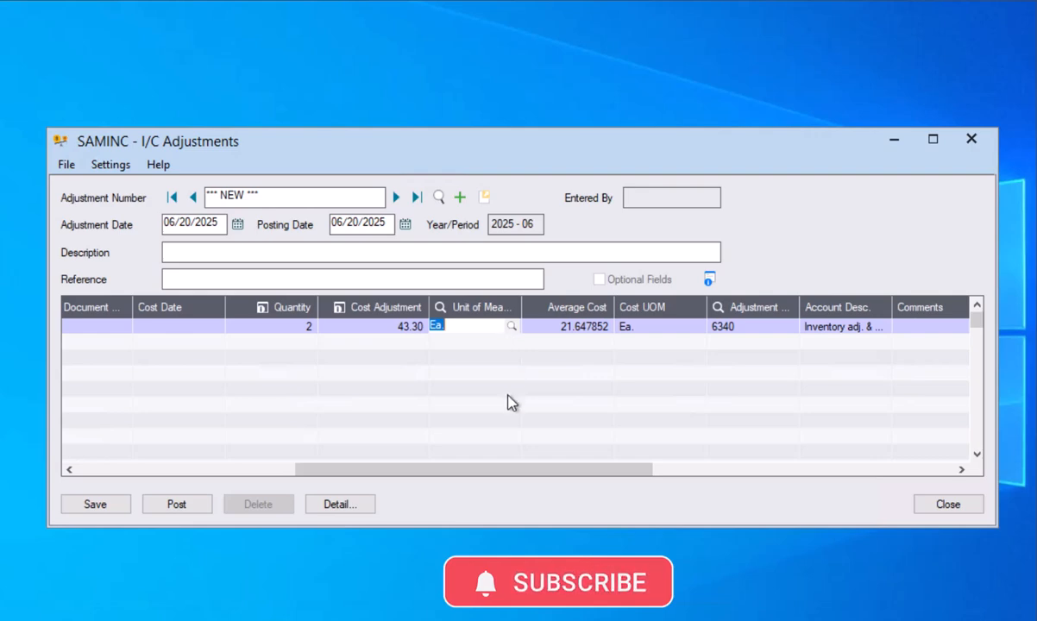
{"action": "key", "text": "Tab"}
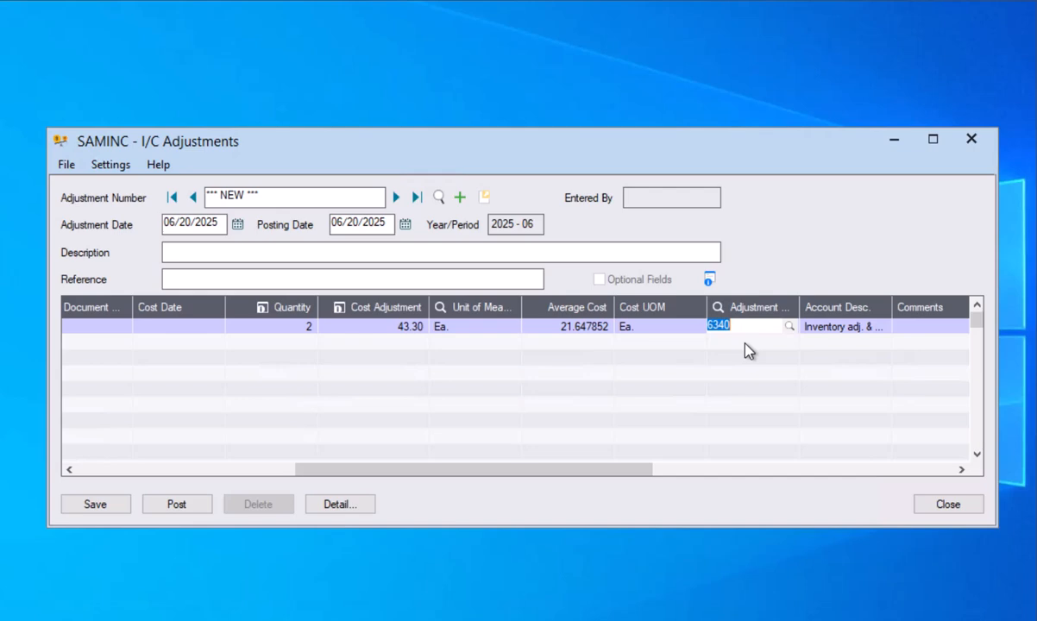
Widen the Account Desc. column to show the full name of the adjustment account.
{"action": "left_click_drag", "start_coordinate": [647, 472], "coordinate": [734, 469]}
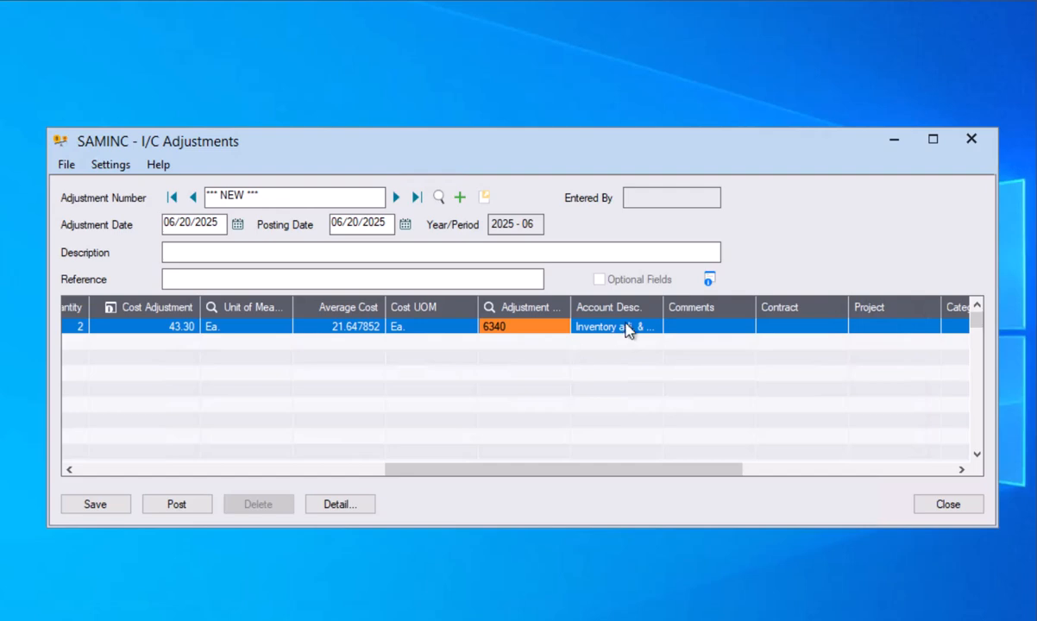
{"action": "left_click_drag", "start_coordinate": [662, 308], "coordinate": [746, 308]}
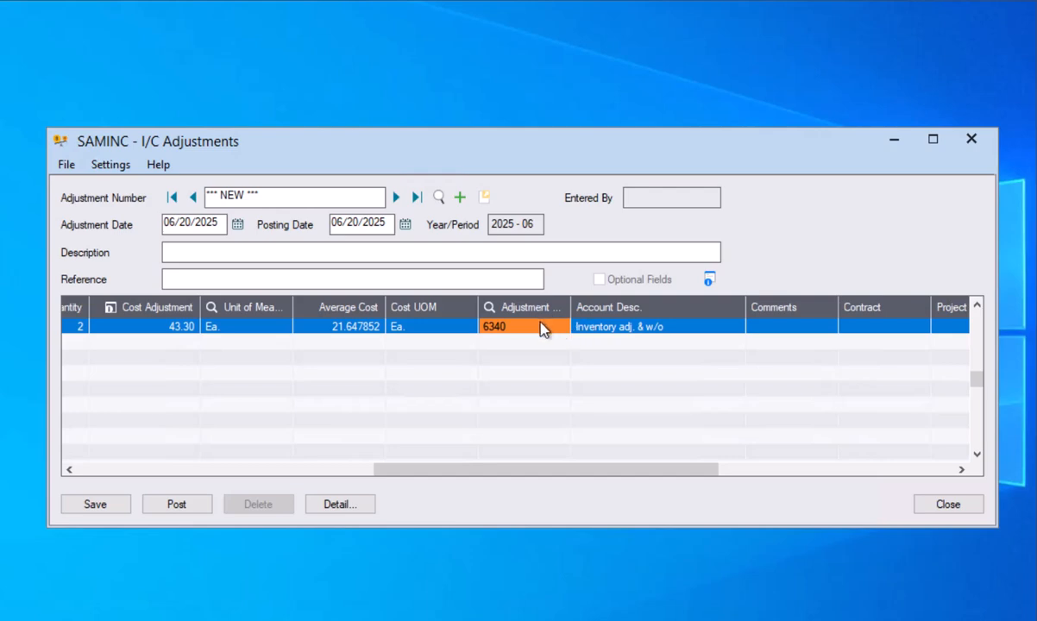
Examine the first line's comments, contract, project, overhead, manufacturer item number and optional fields.
{"action": "left_click_drag", "start_coordinate": [579, 473], "coordinate": [754, 493]}
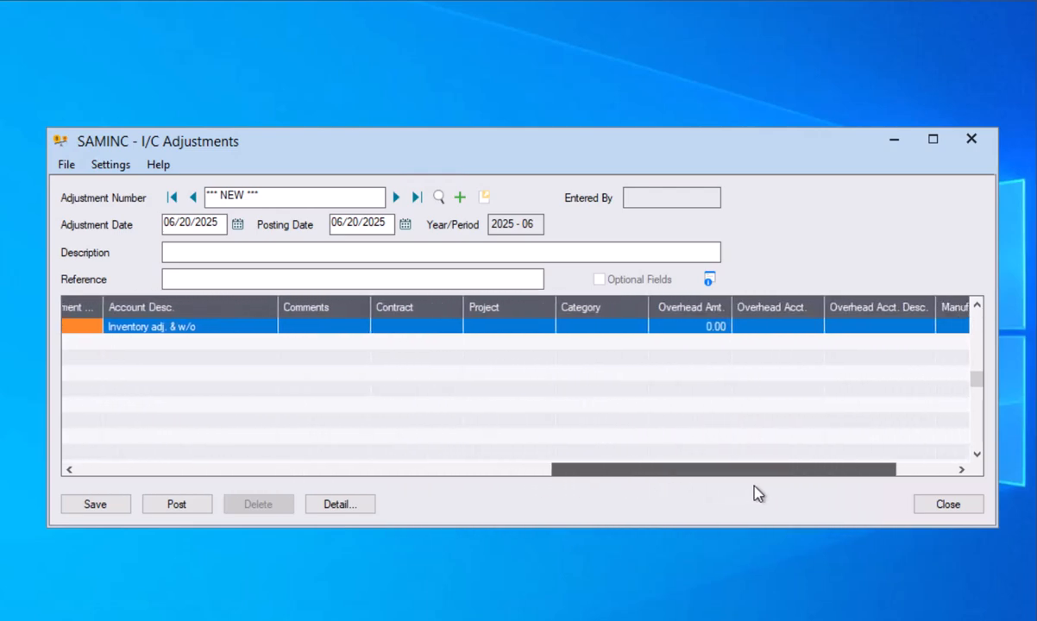
{"action": "left_click", "coordinate": [349, 326]}
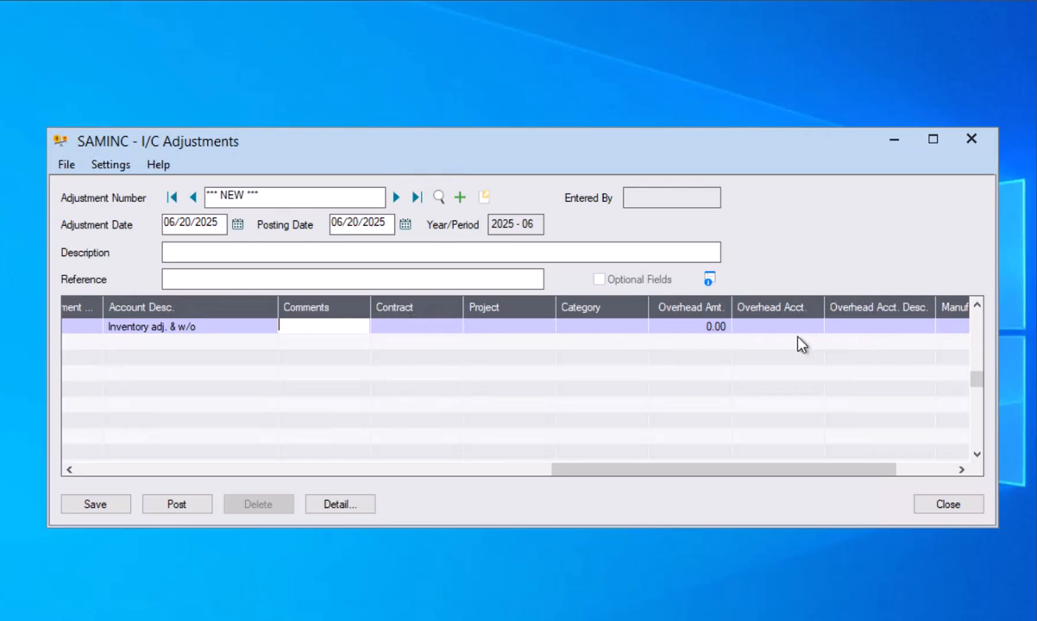
{"action": "left_click_drag", "start_coordinate": [749, 477], "coordinate": [804, 473]}
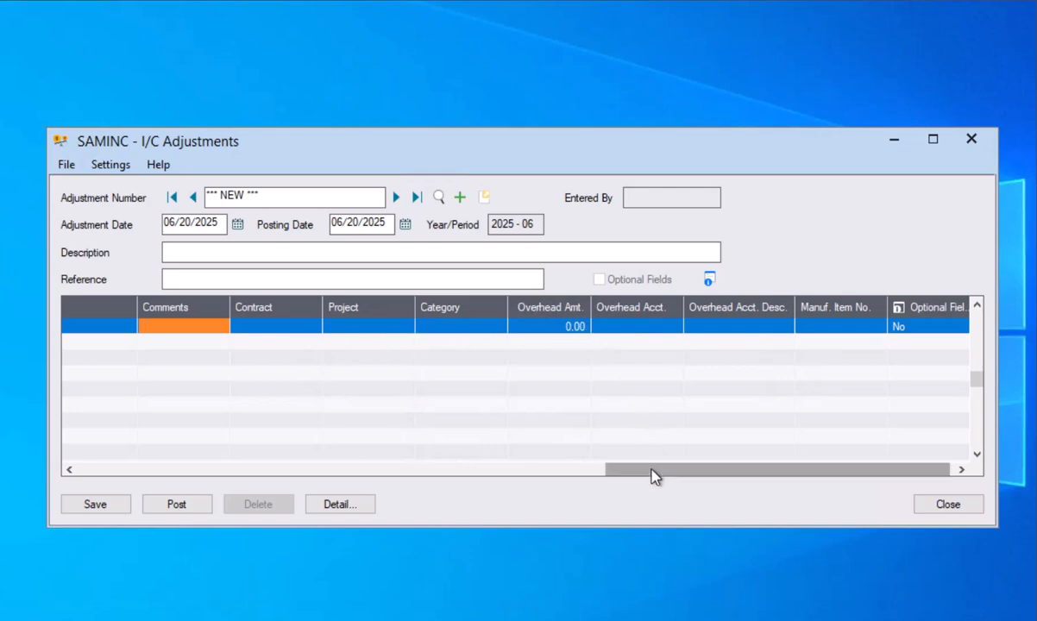
{"action": "left_click_drag", "start_coordinate": [655, 471], "coordinate": [692, 466]}
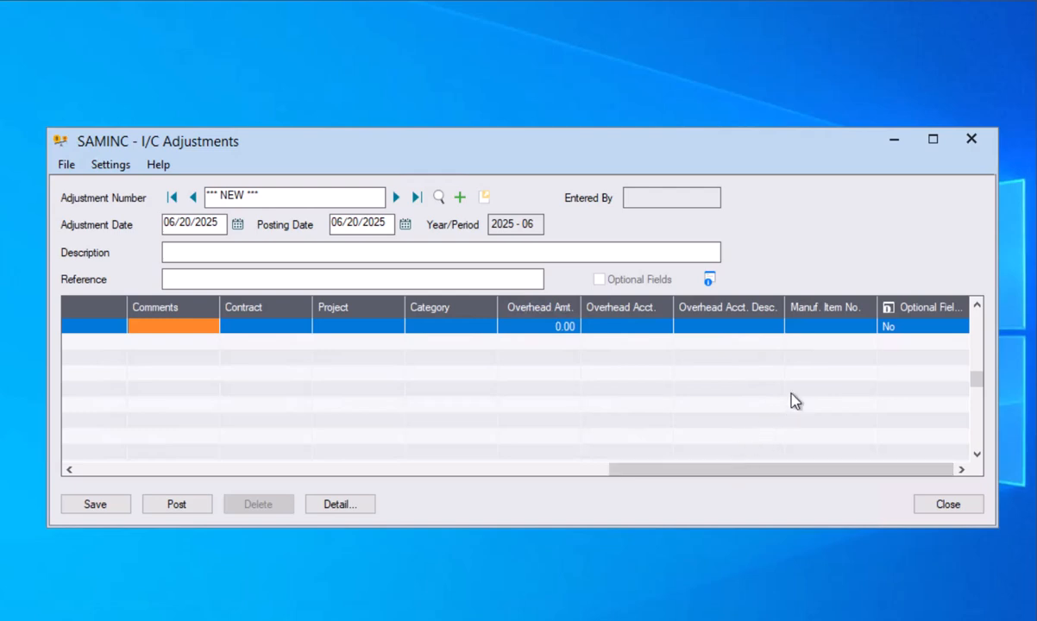
{"action": "left_click", "coordinate": [853, 328]}
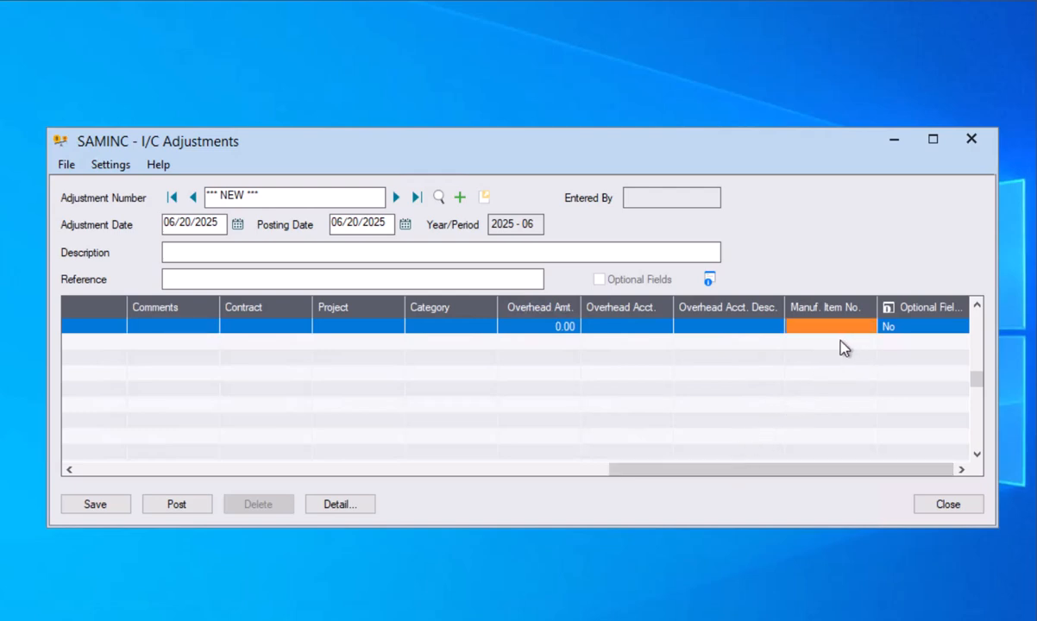
{"action": "left_click", "coordinate": [913, 332]}
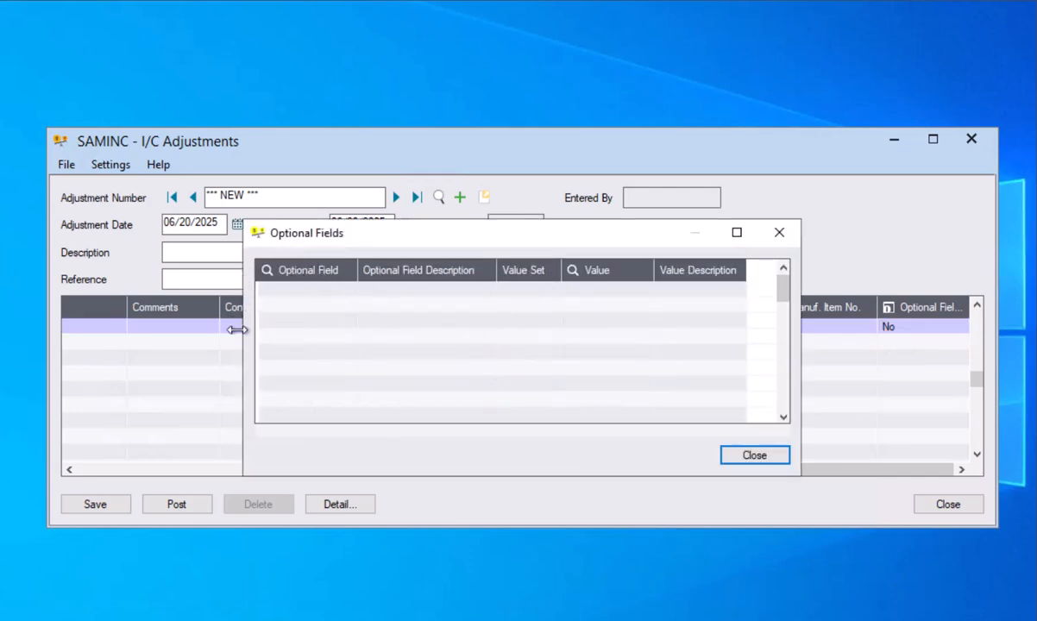
{"action": "left_click", "coordinate": [778, 233]}
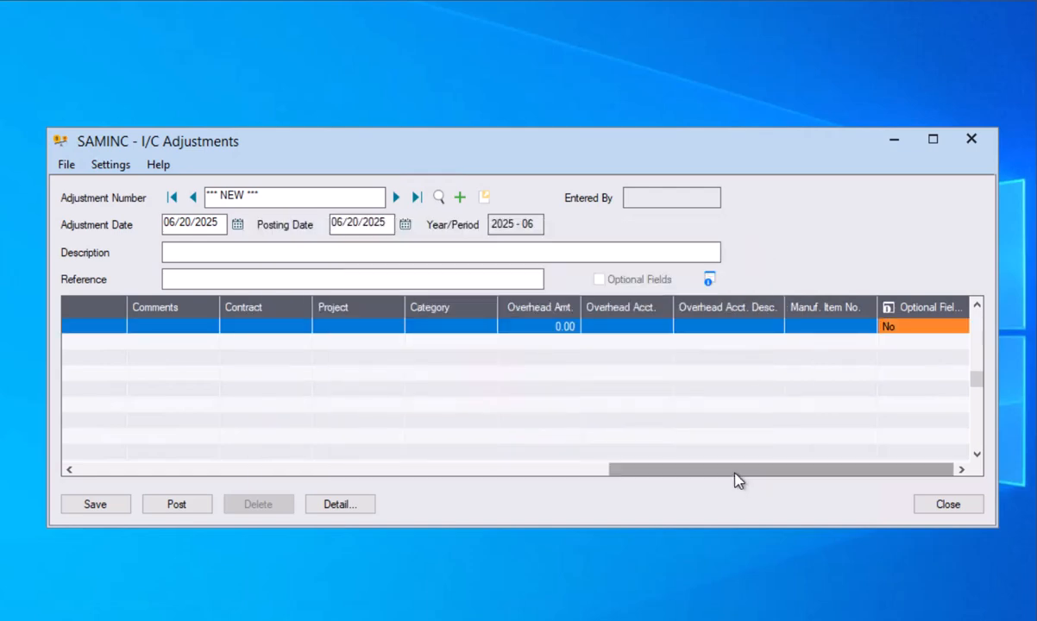
Insert a second detail line and open the adjustment details window for it.
{"action": "left_click_drag", "start_coordinate": [735, 474], "coordinate": [161, 454]}
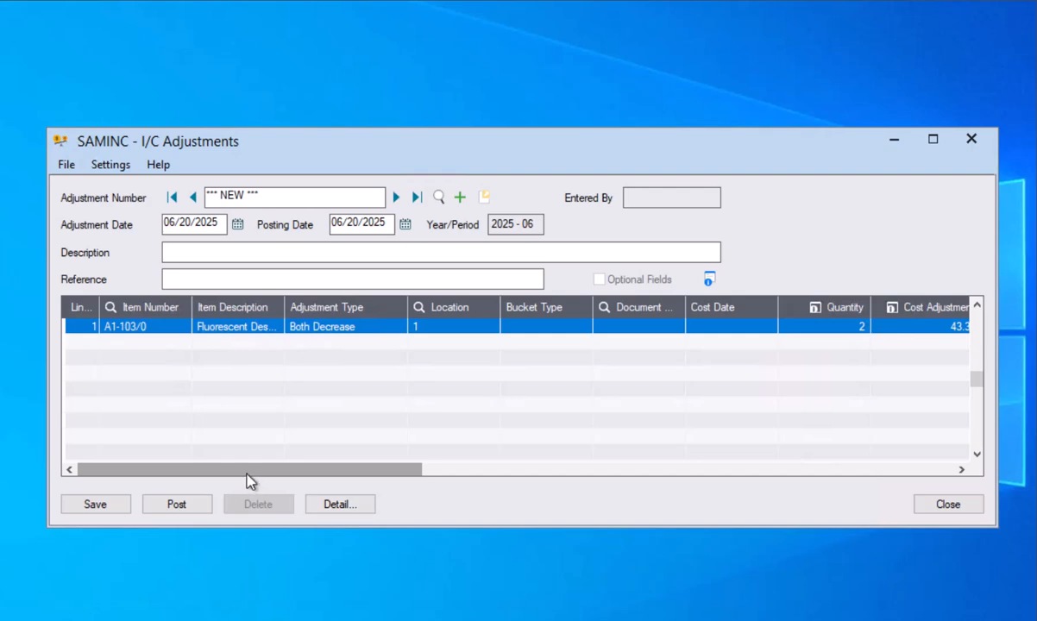
{"action": "key", "text": "Insert"}
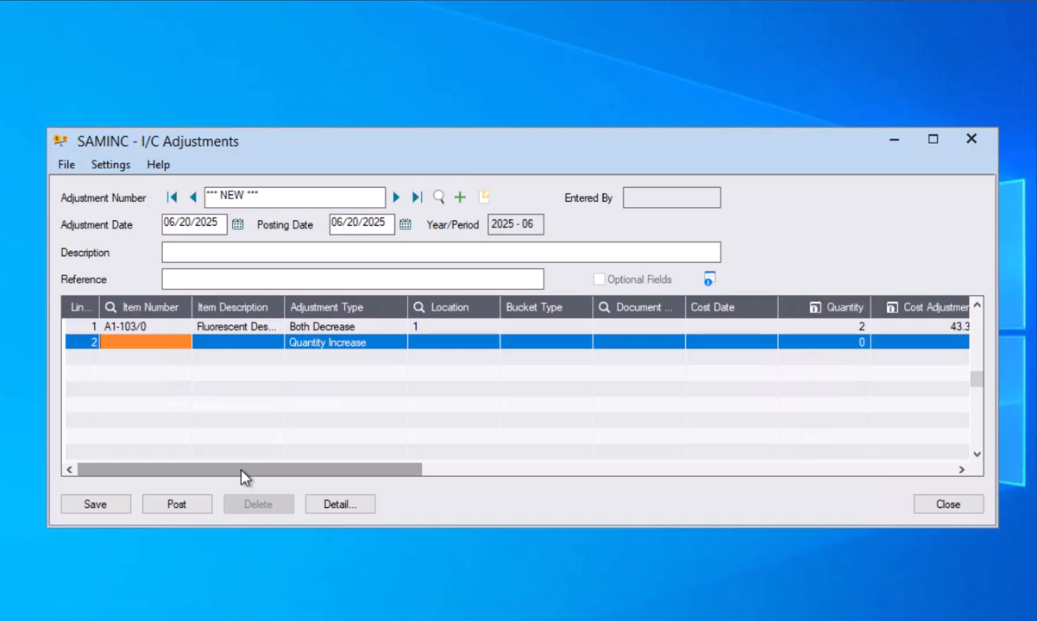
{"action": "left_click", "coordinate": [334, 509]}
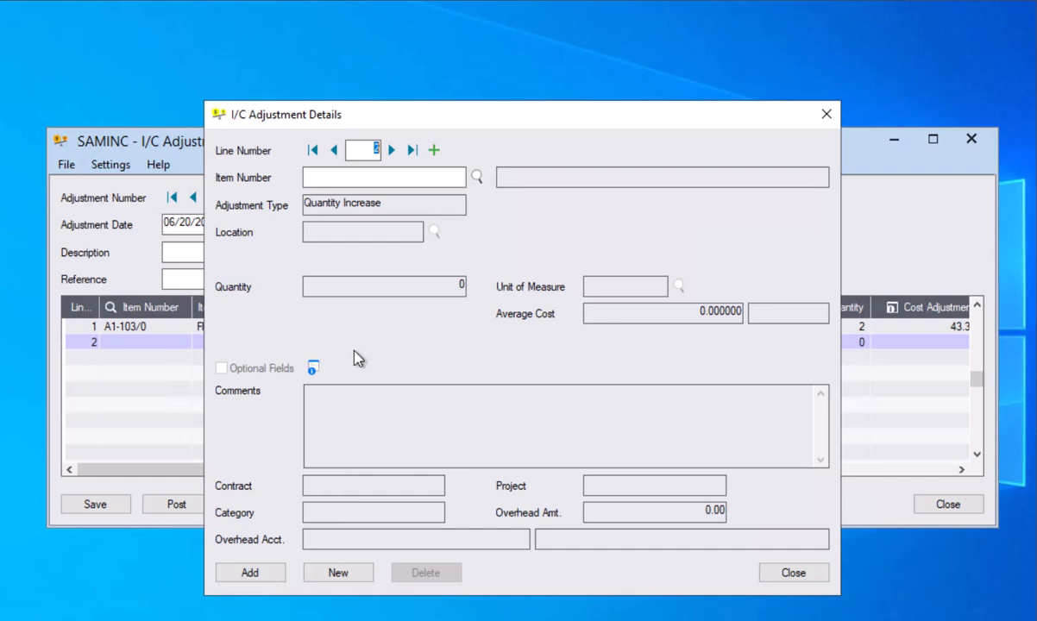
Check line 1 in the details window, then create a new line 2 with item number A1-310/0.
{"action": "left_click", "coordinate": [333, 151]}
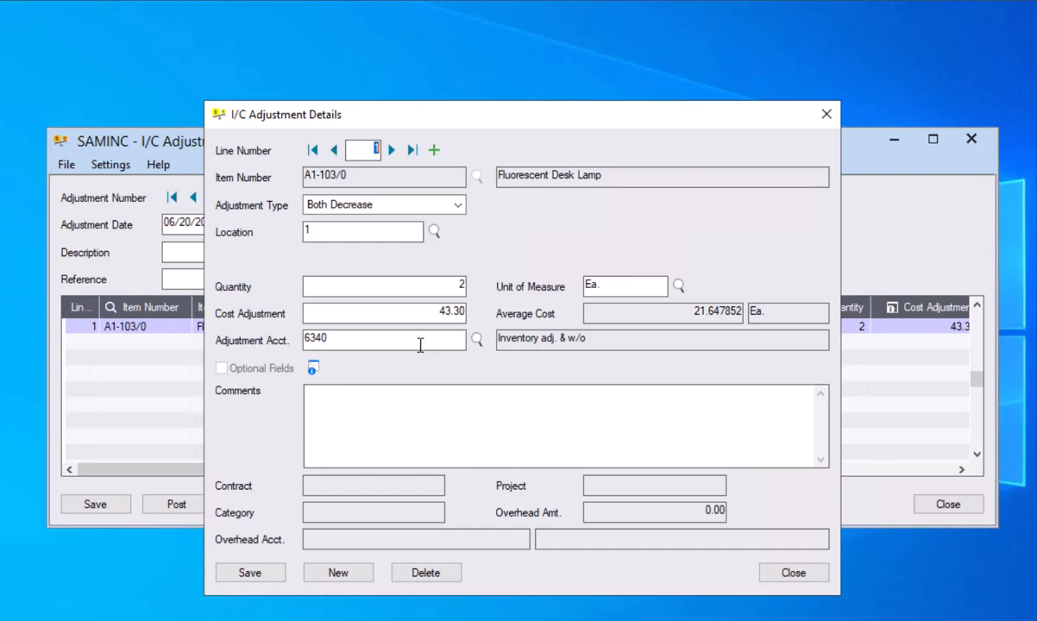
{"action": "left_click", "coordinate": [433, 151]}
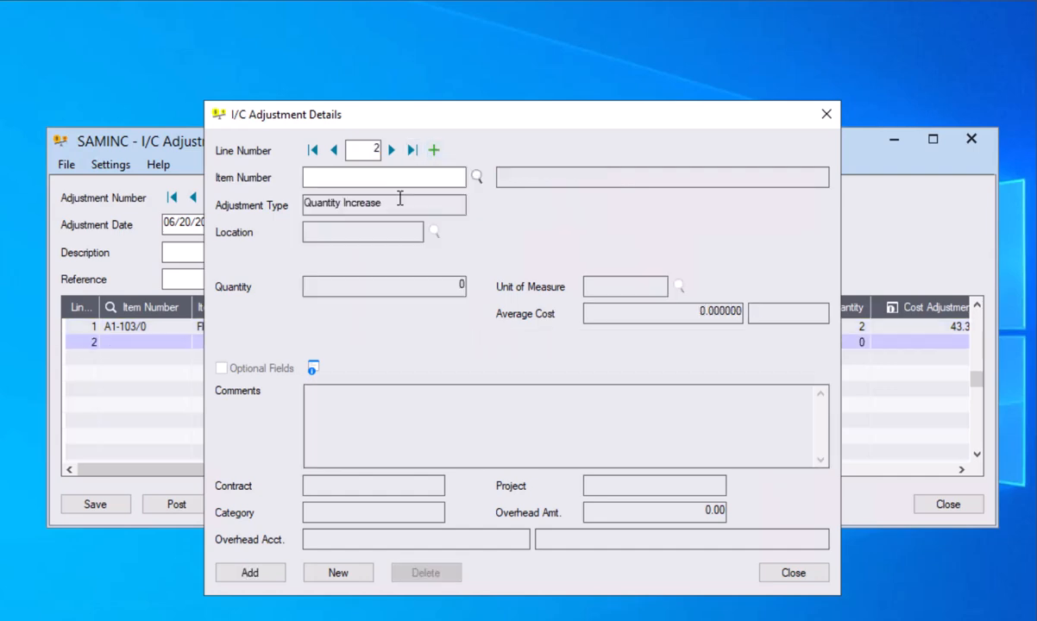
{"action": "left_click", "coordinate": [358, 177]}
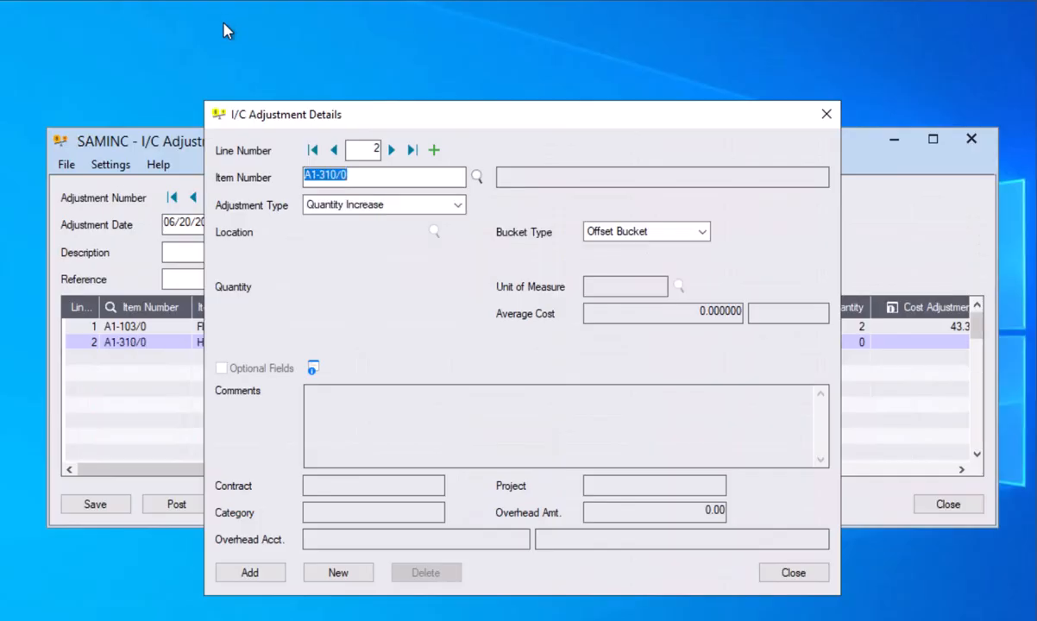
{"action": "key", "text": "Tab"}
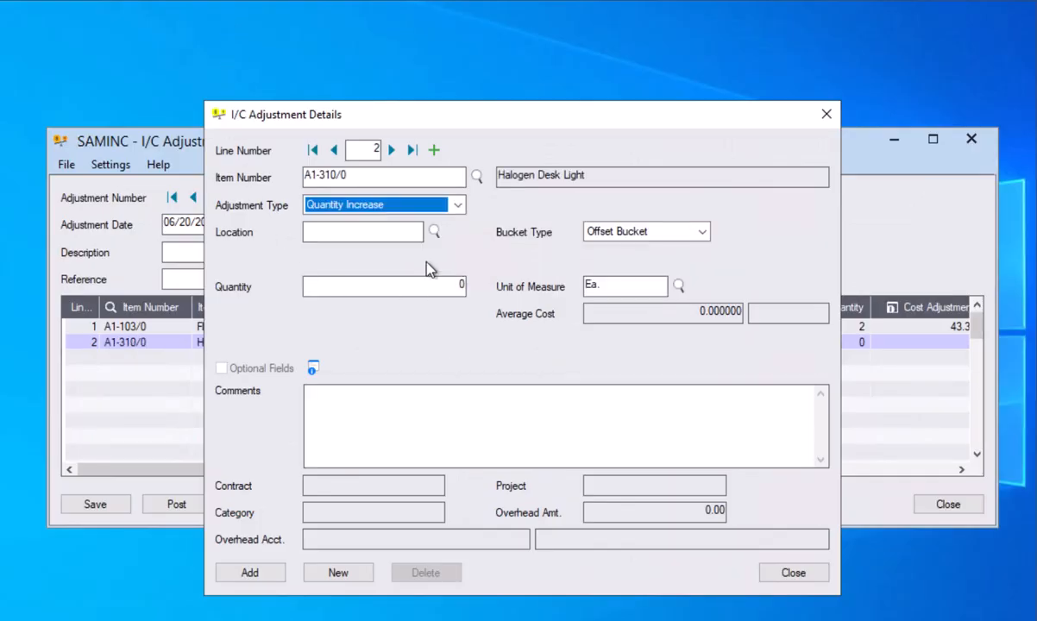
Set line 2's adjustment type to Both Decrease and its location to 1.
{"action": "left_click", "coordinate": [458, 206]}
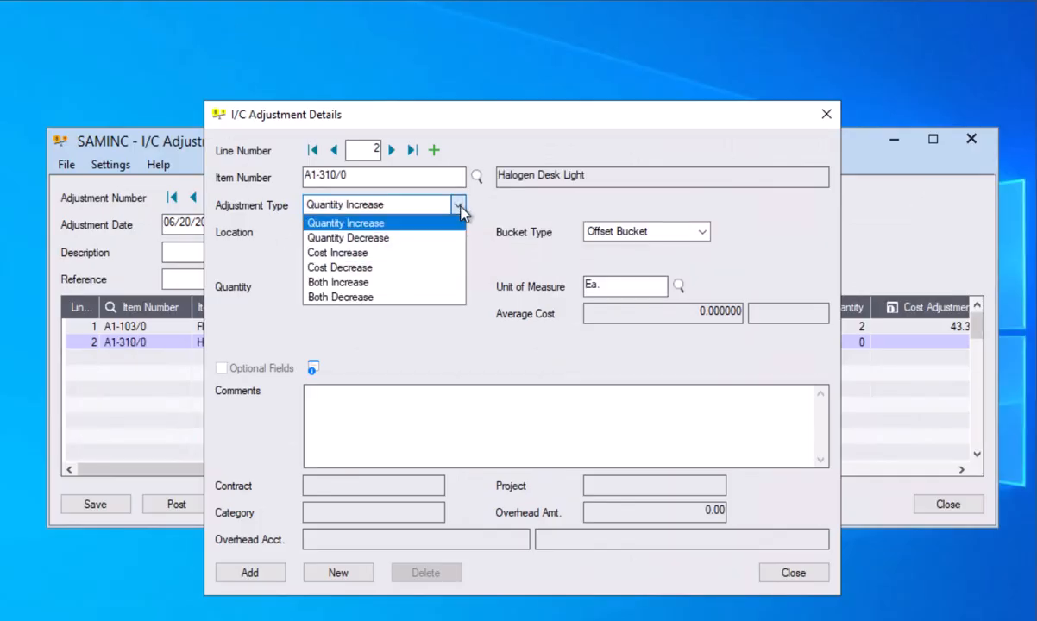
{"action": "left_click", "coordinate": [393, 296]}
{"action": "left_click", "coordinate": [365, 231]}
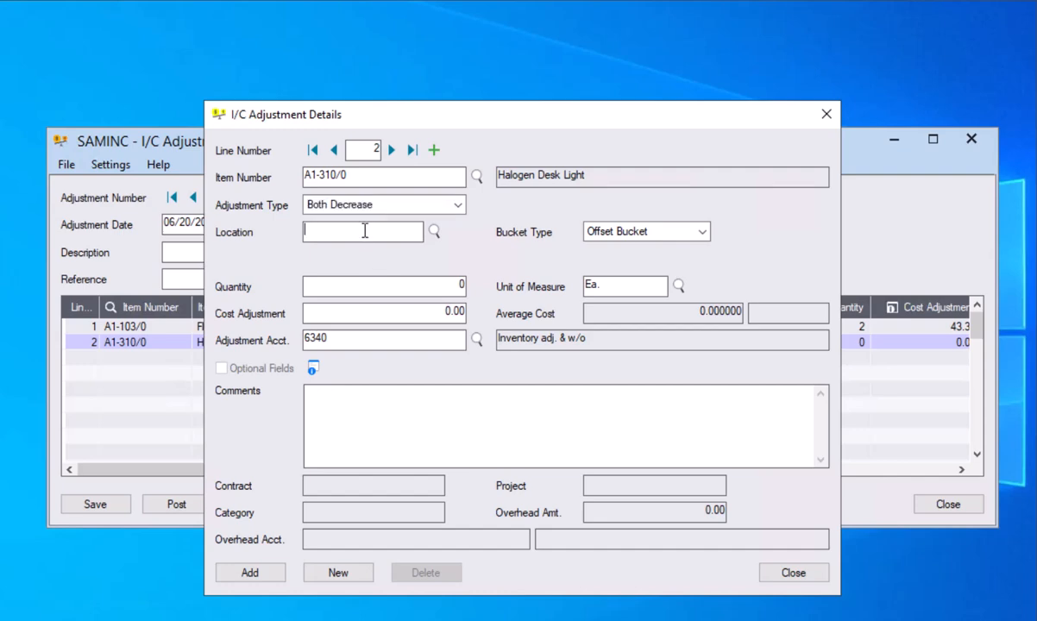
{"action": "type", "text": "1"}
{"action": "key", "text": "Tab"}
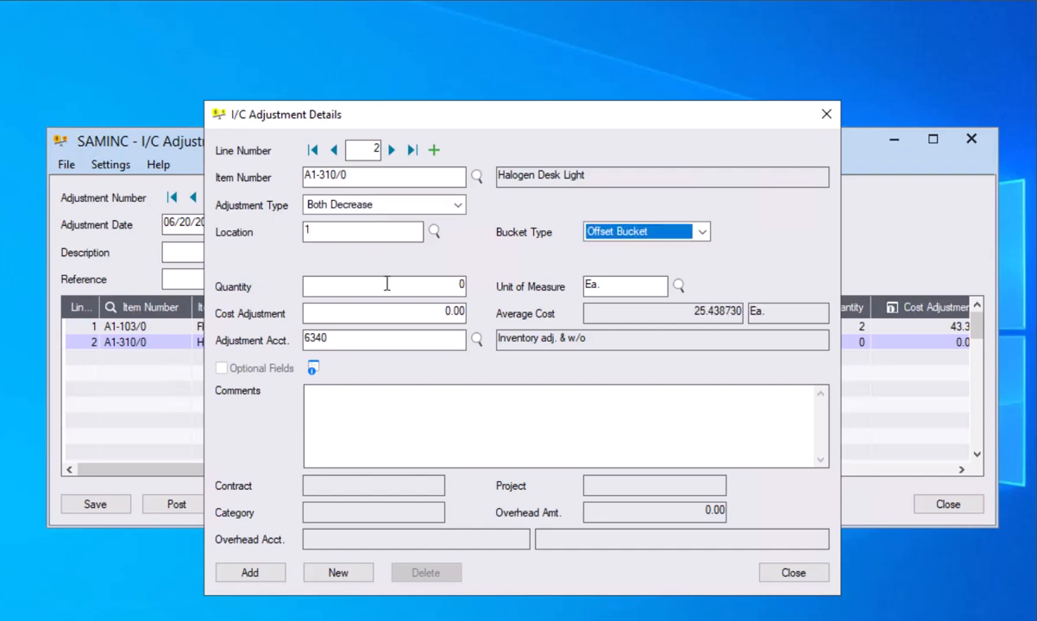
Set the bucket type for A1-310/0 to Specific Bucket and choose receipt RCP00000026 as its document.
{"action": "left_click", "coordinate": [629, 235]}
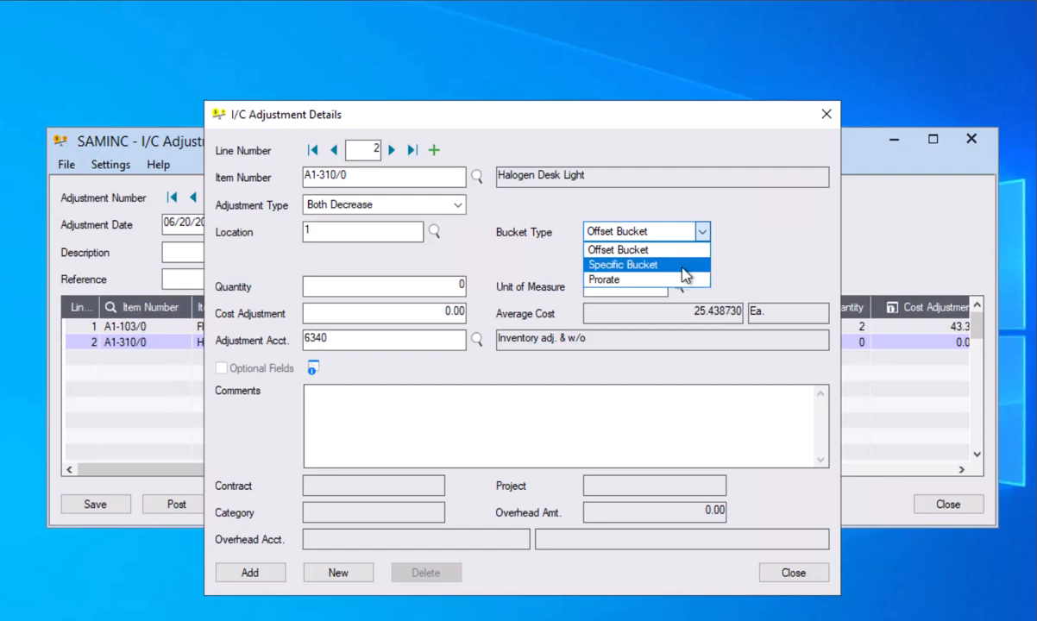
{"action": "left_click", "coordinate": [684, 264]}
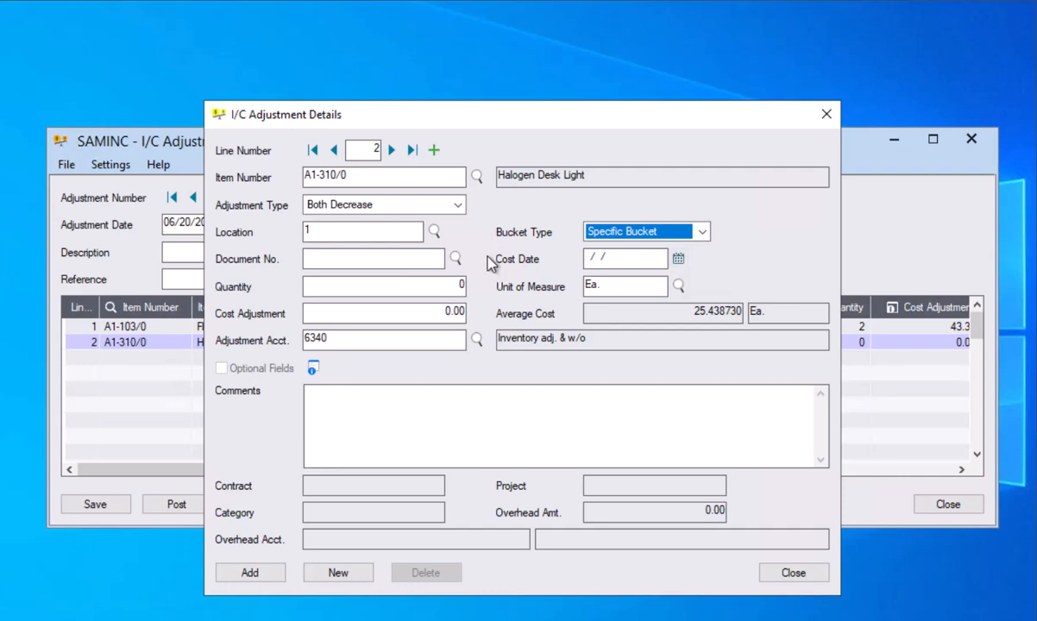
{"action": "left_click", "coordinate": [432, 259]}
{"action": "left_click", "coordinate": [479, 273]}
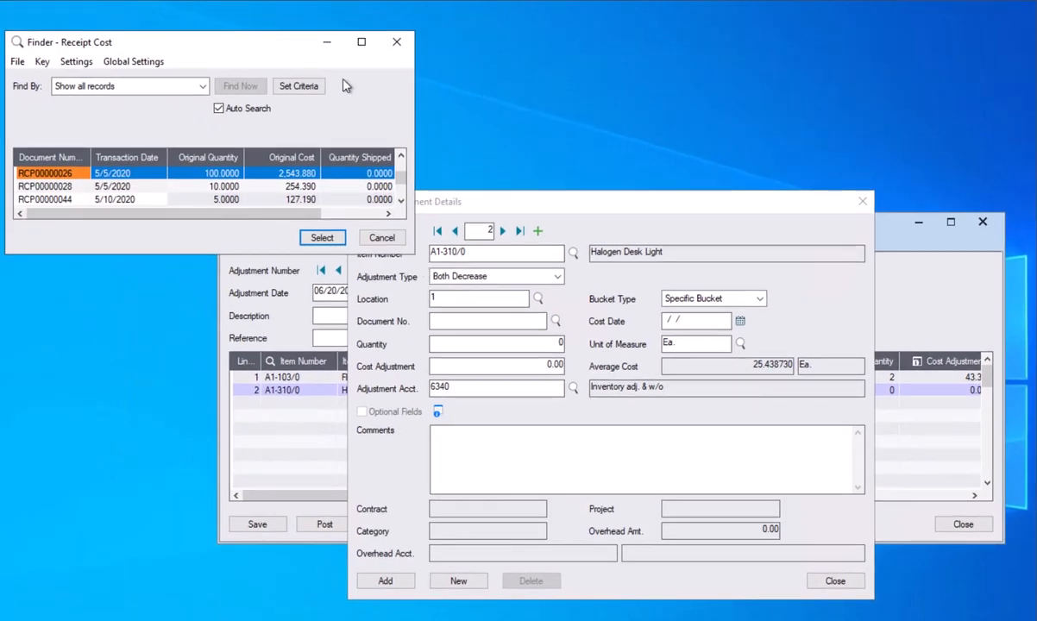
{"action": "left_click_drag", "start_coordinate": [413, 258], "coordinate": [421, 400]}
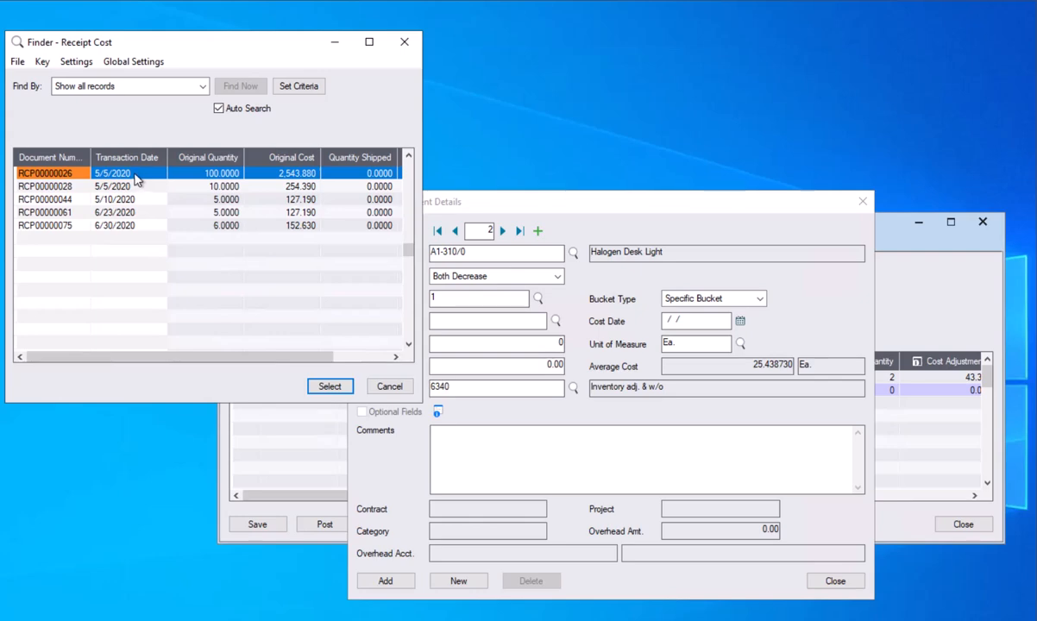
{"action": "double_click", "coordinate": [57, 177]}
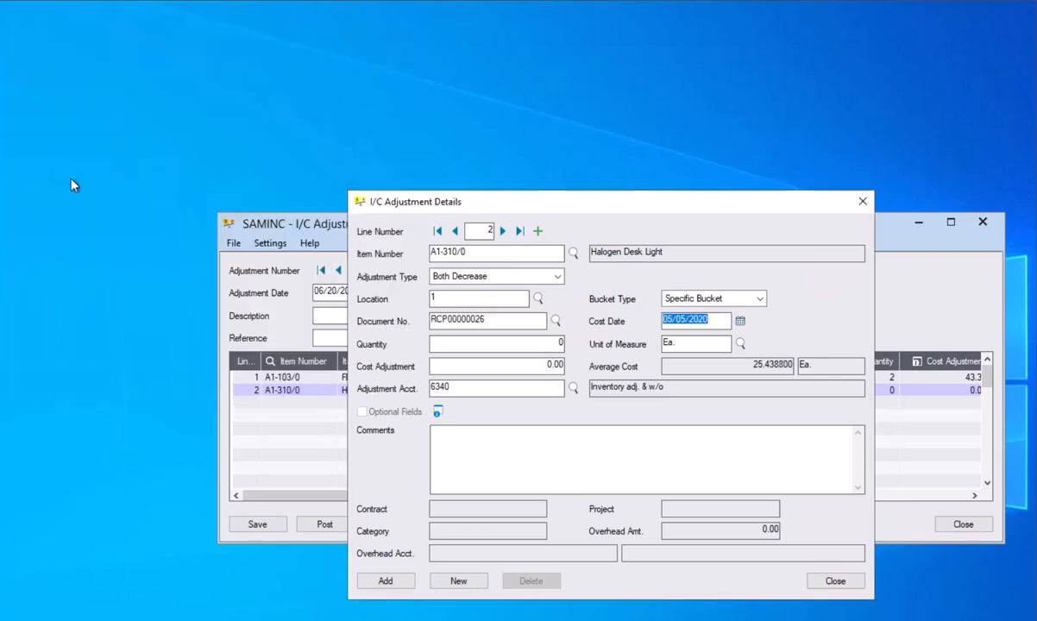
Set the quantity of A1-310/0 to 2 and look through the accounts available for the adjustment account.
{"action": "left_click", "coordinate": [495, 346]}
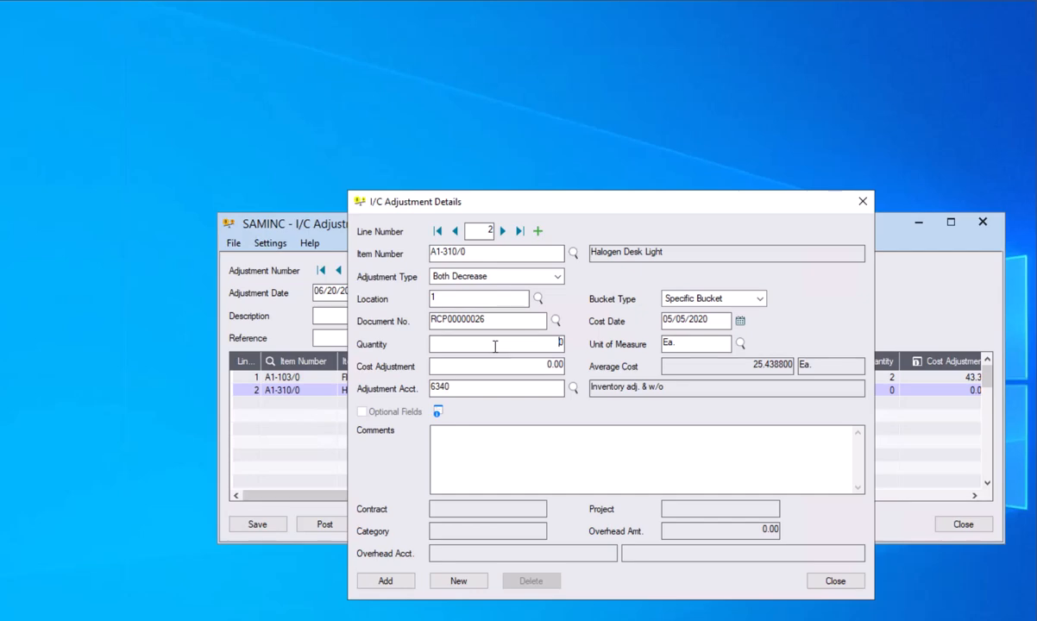
{"action": "type", "text": "2"}
{"action": "key", "text": "Tab"}
{"action": "left_click", "coordinate": [571, 389]}
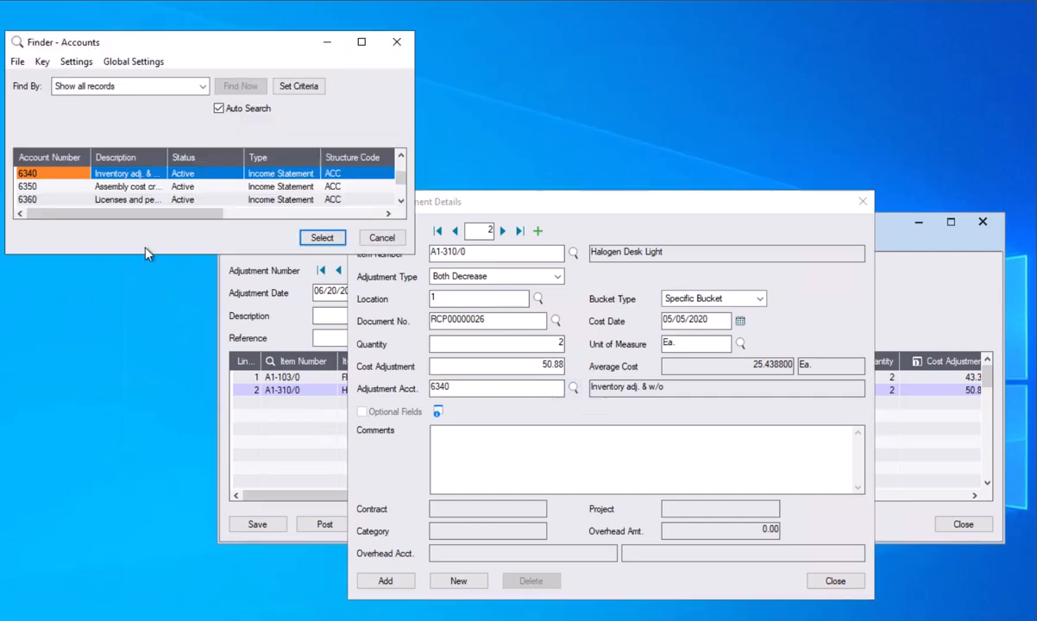
{"action": "left_click_drag", "start_coordinate": [143, 254], "coordinate": [145, 565]}
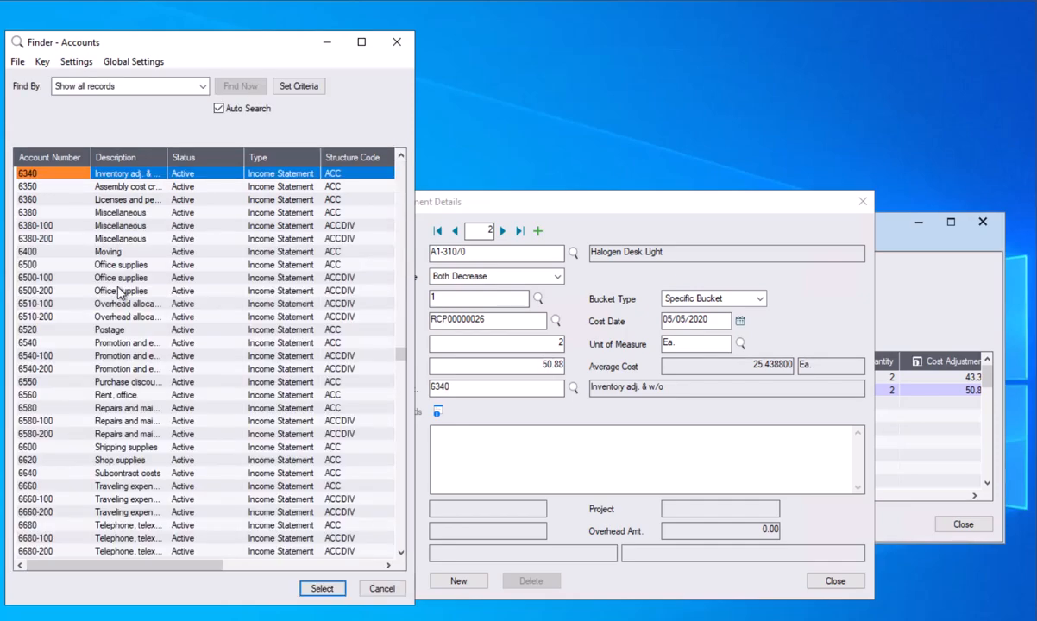
{"action": "left_click", "coordinate": [382, 589]}
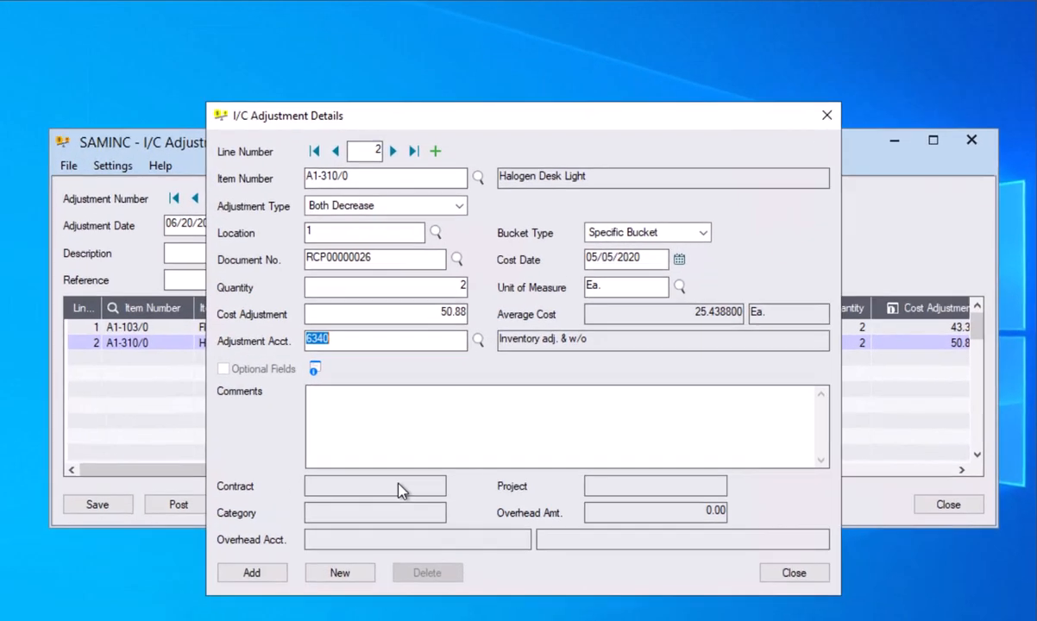
Enter the comment "Training Video", add line 2 to the adjustment and close the details window.
{"action": "left_click", "coordinate": [380, 414]}
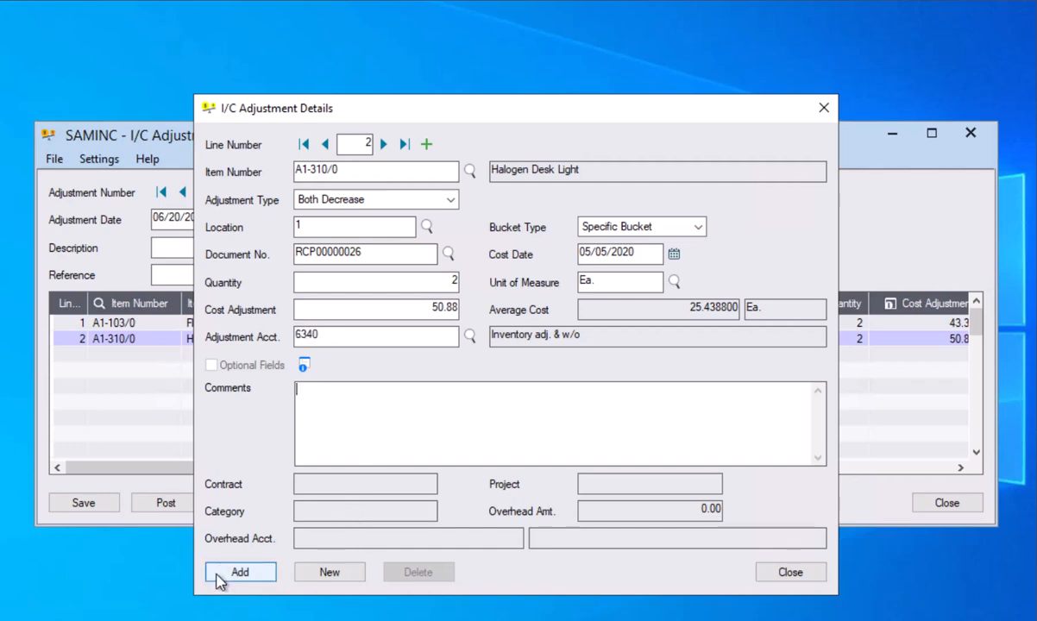
{"action": "type", "text": "Training Video"}
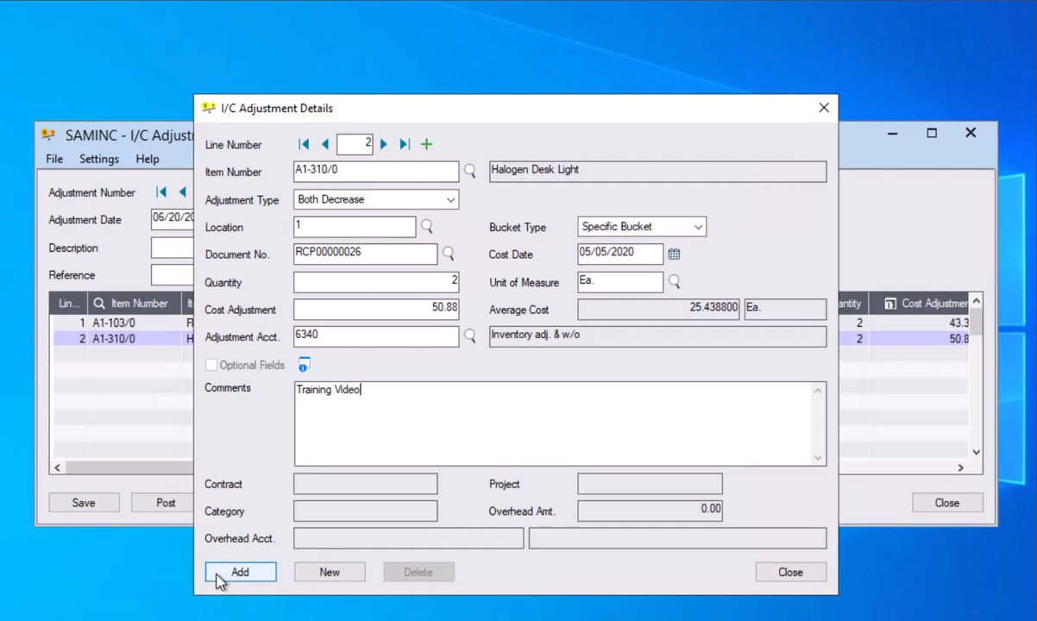
{"action": "left_click", "coordinate": [233, 572]}
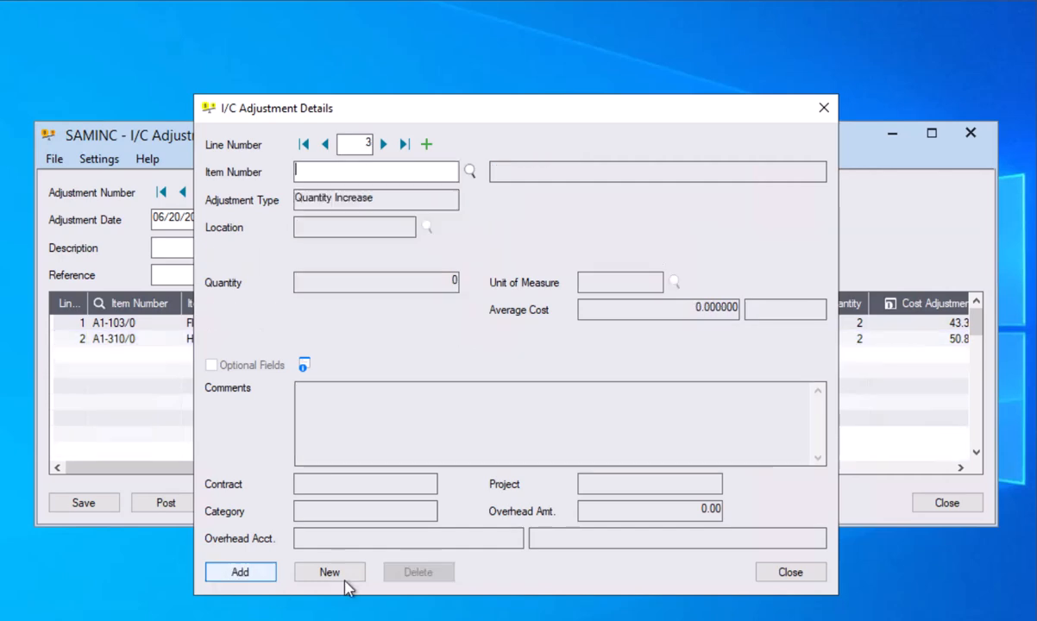
{"action": "left_click", "coordinate": [766, 576]}
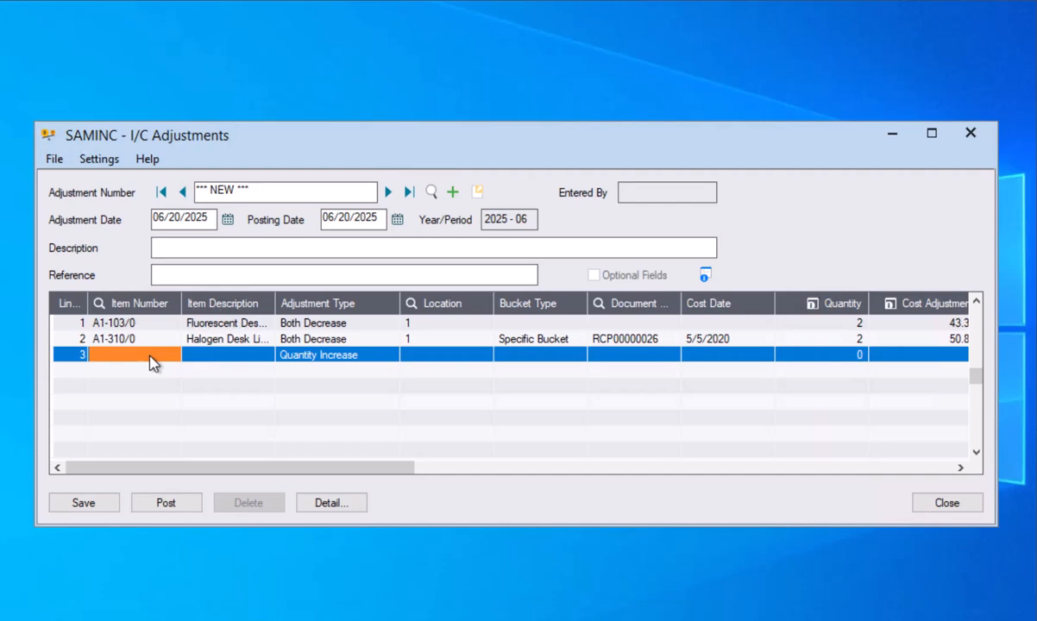
Look up item numbers starting from A19 and choose A1-900/G for line 3.
{"action": "type", "text": "A19"}
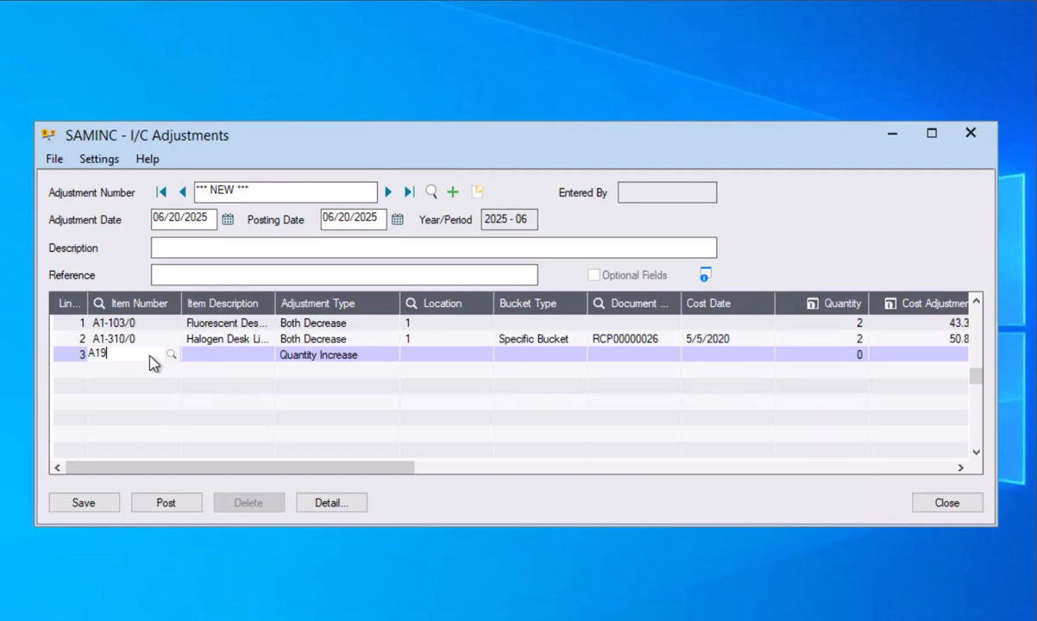
{"action": "key", "text": "F5"}
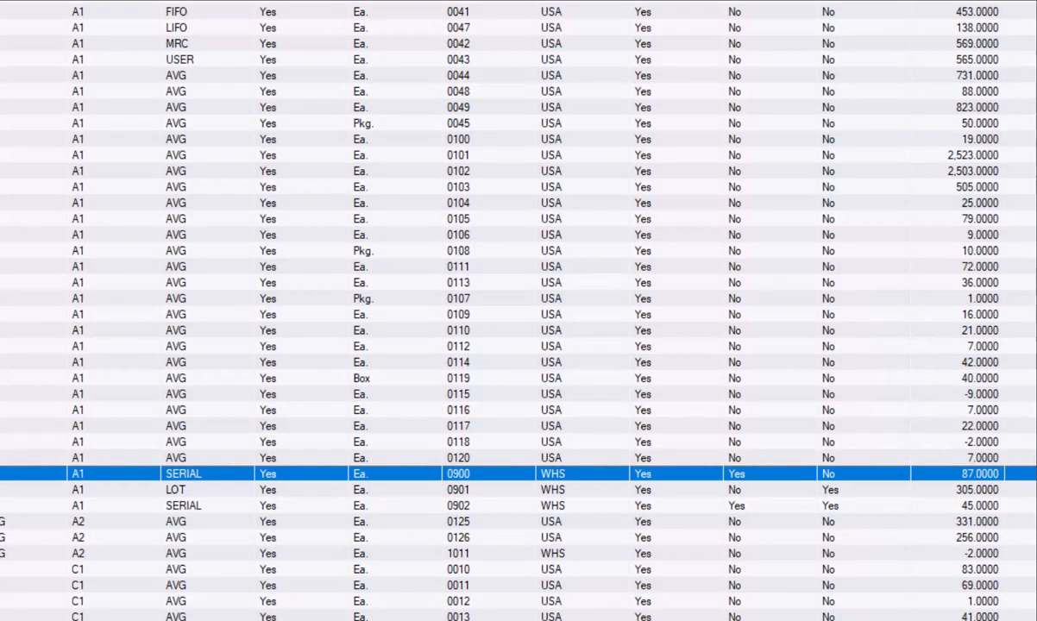
{"action": "key", "text": "Down"}
{"action": "key", "text": "Return"}
{"action": "key", "text": "Tab"}
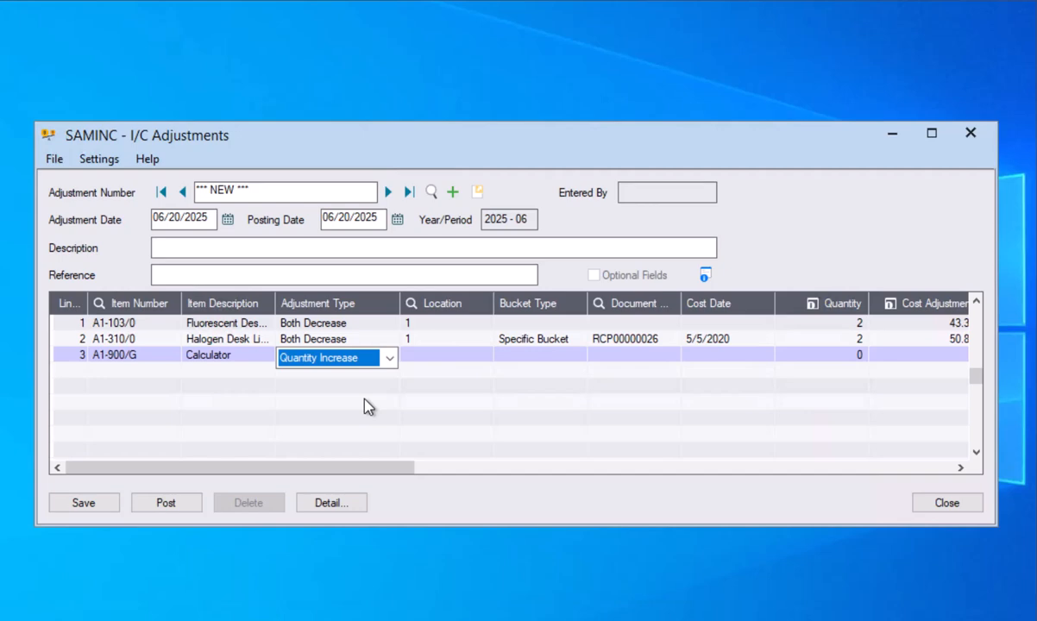
Set the A1-900/G line's adjustment type to Both Decrease and its location to 1.
{"action": "left_click", "coordinate": [388, 359]}
{"action": "left_click", "coordinate": [337, 454]}
{"action": "key", "text": "Tab"}
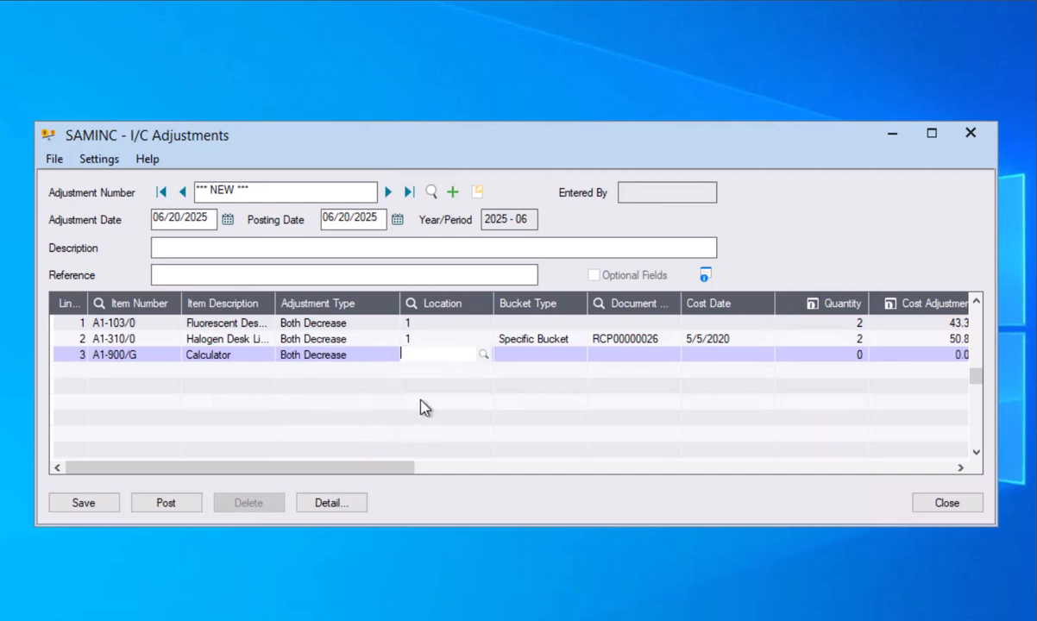
{"action": "type", "text": "1"}
{"action": "key", "text": "Tab"}
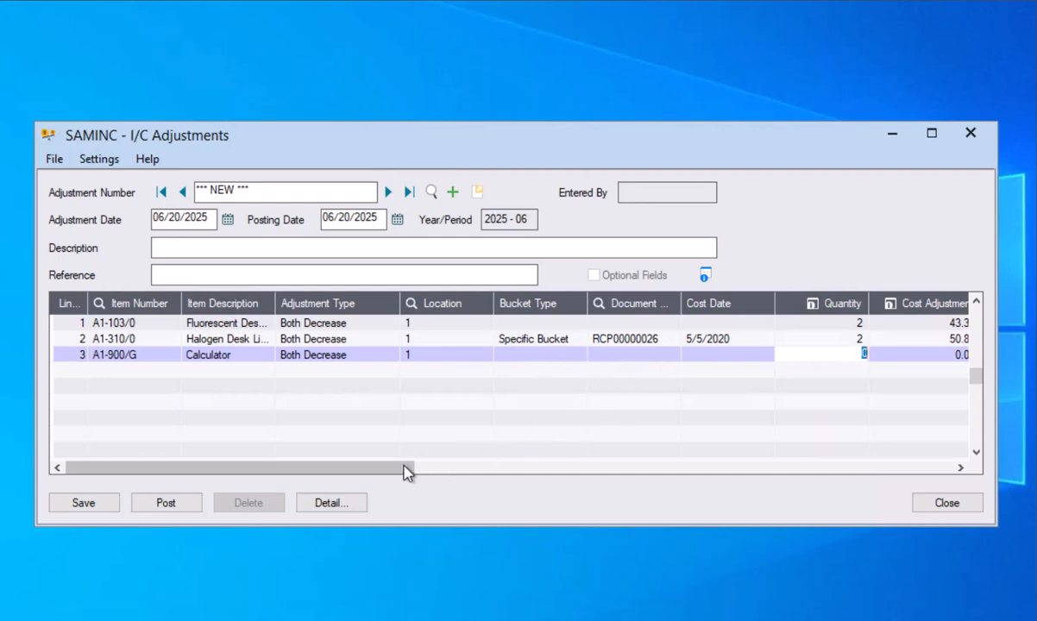
Set the quantity of A1-900/G to 2 to bring up its lot numbers allocation.
{"action": "left_click_drag", "start_coordinate": [405, 470], "coordinate": [496, 476]}
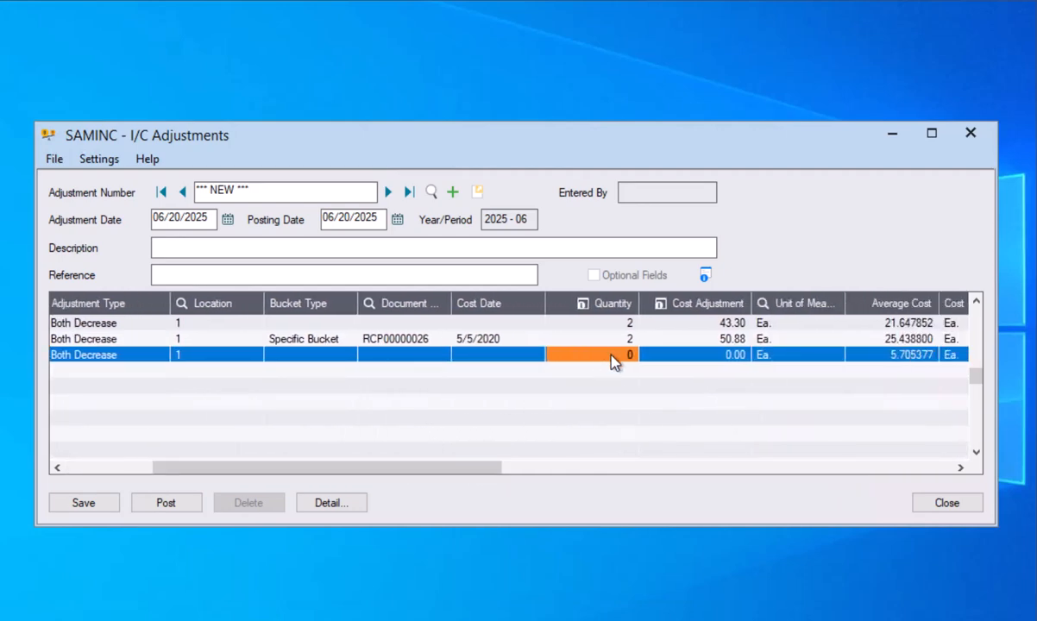
{"action": "left_click", "coordinate": [611, 355]}
{"action": "type", "text": "2"}
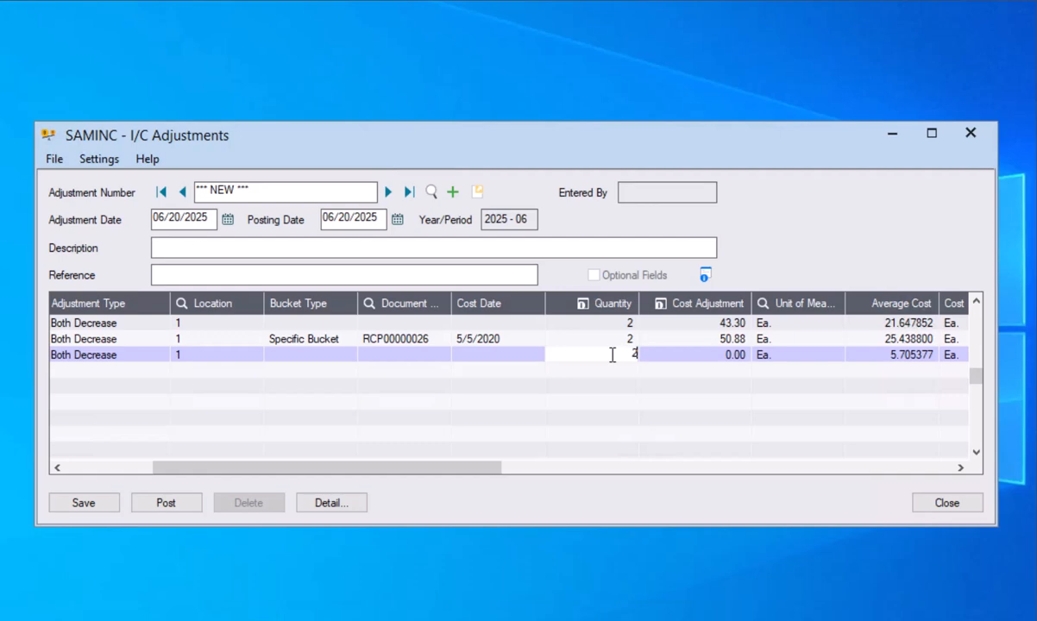
{"action": "key", "text": "Tab"}
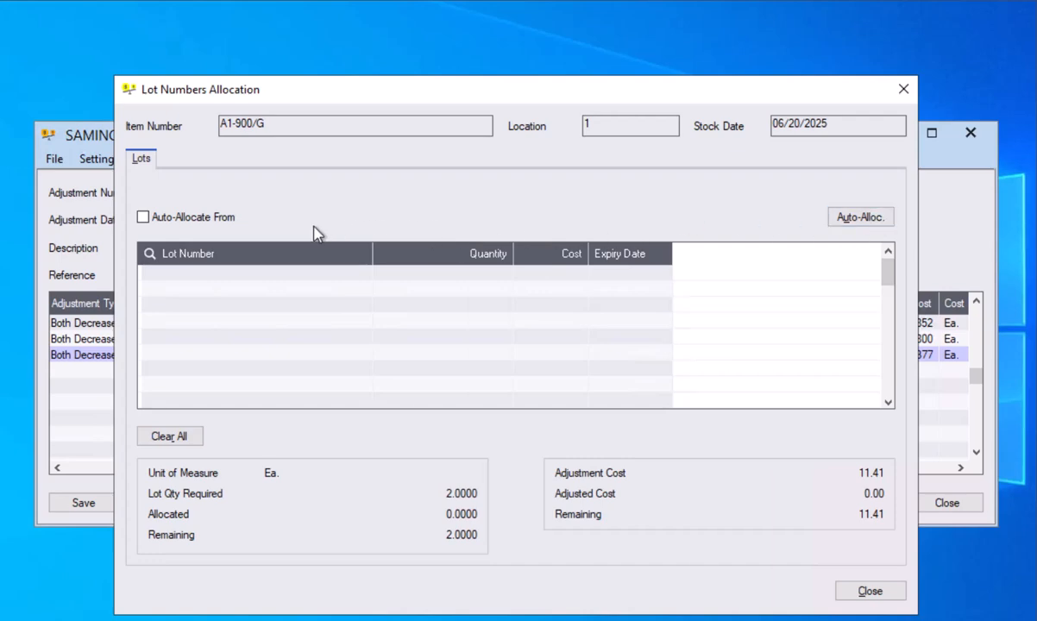
Allocate lot 00002-April to A1-900/G with a quantity of 1.
{"action": "left_click", "coordinate": [231, 261]}
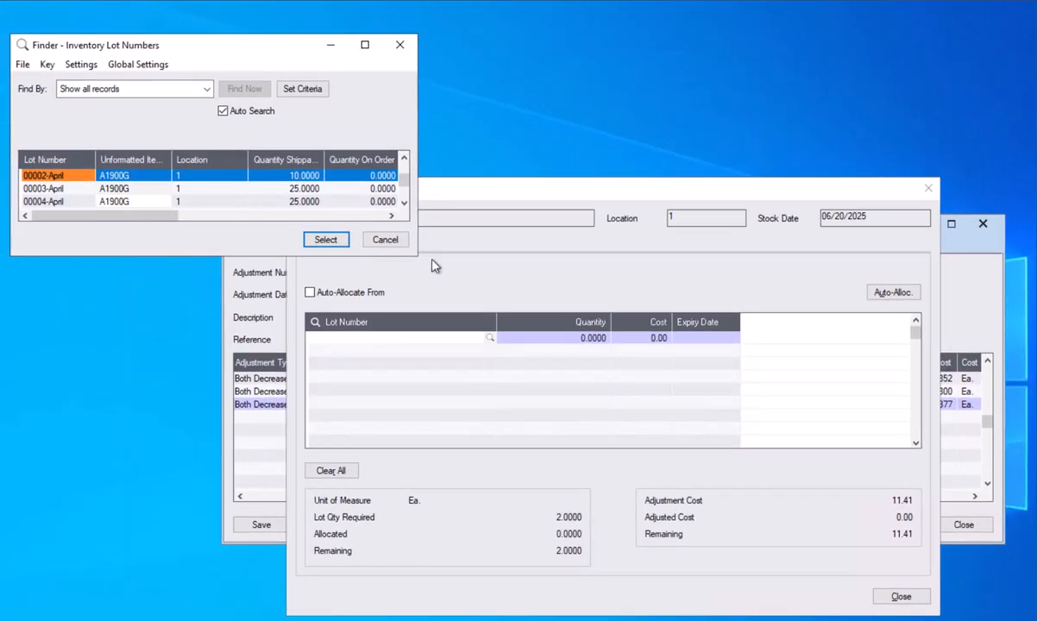
{"action": "left_click_drag", "start_coordinate": [415, 258], "coordinate": [545, 480]}
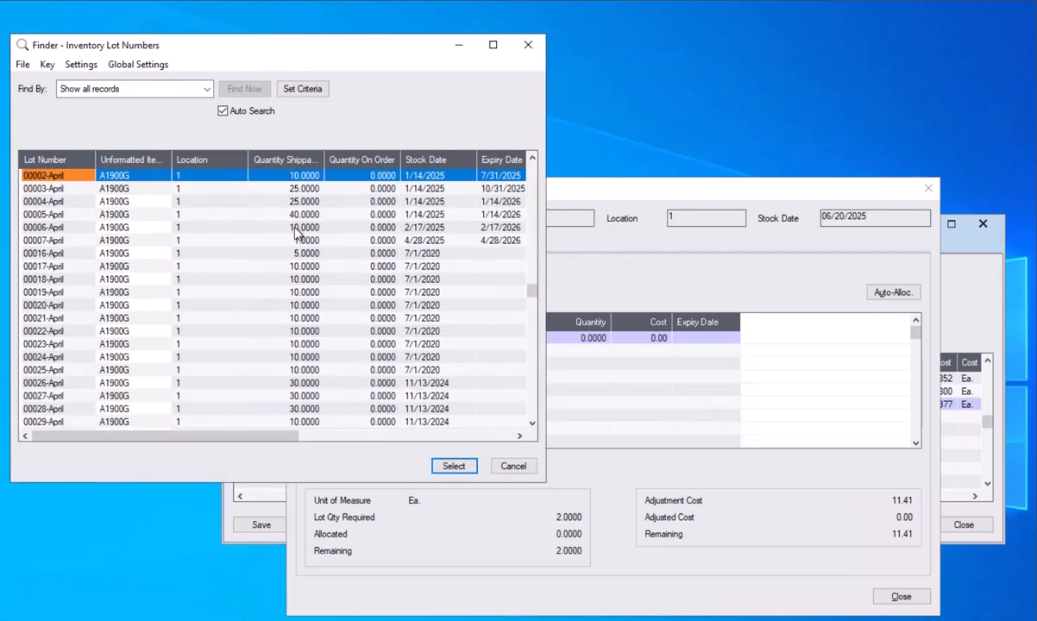
{"action": "double_click", "coordinate": [265, 177]}
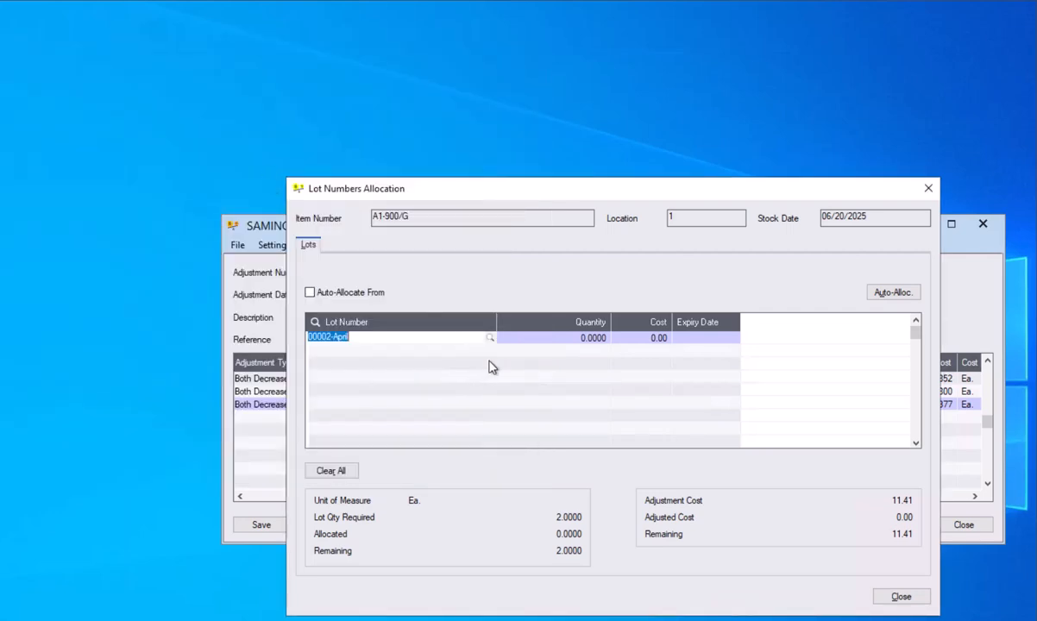
{"action": "key", "text": "Tab"}
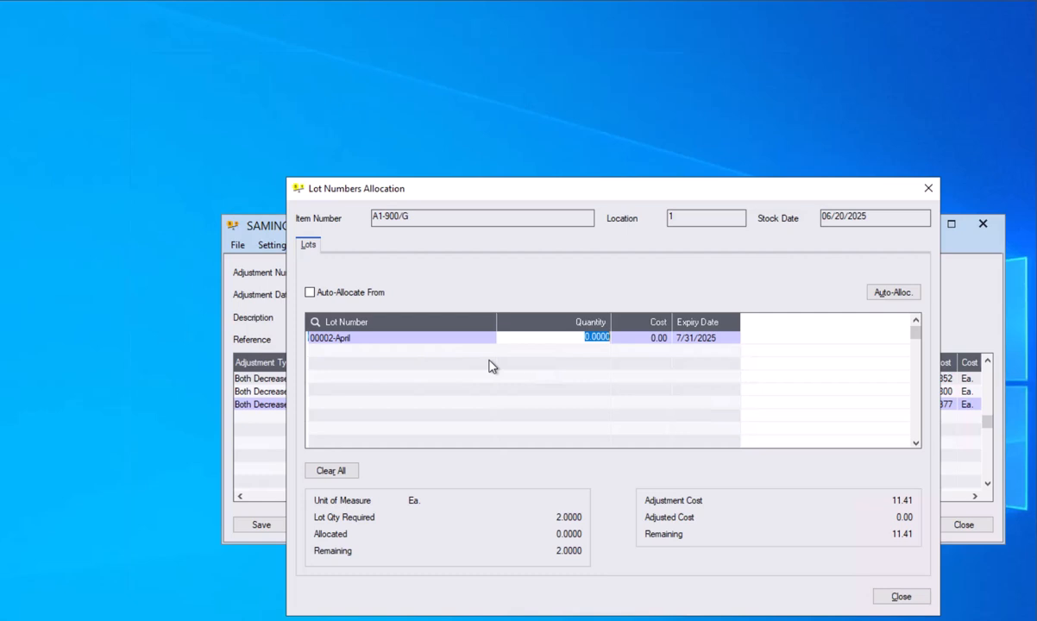
{"action": "type", "text": "1"}
{"action": "key", "text": "Tab"}
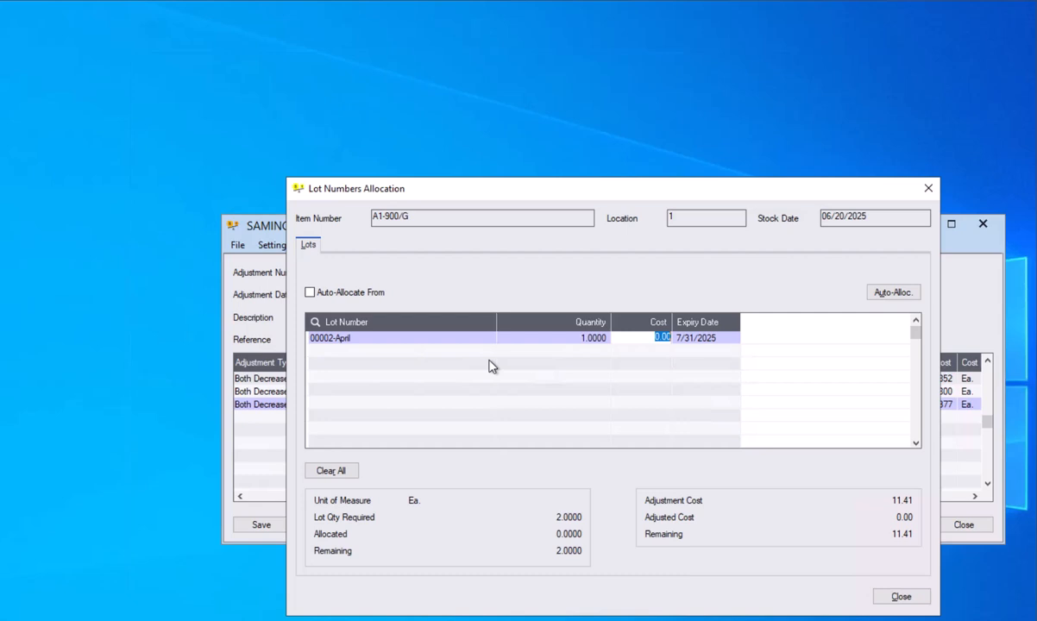
Calculate 11.41 divided by 2 and enter the result, 5.70, as the cost of lot 00002-April.
{"action": "type", "text": "11.41"}
{"action": "key", "text": "F4"}
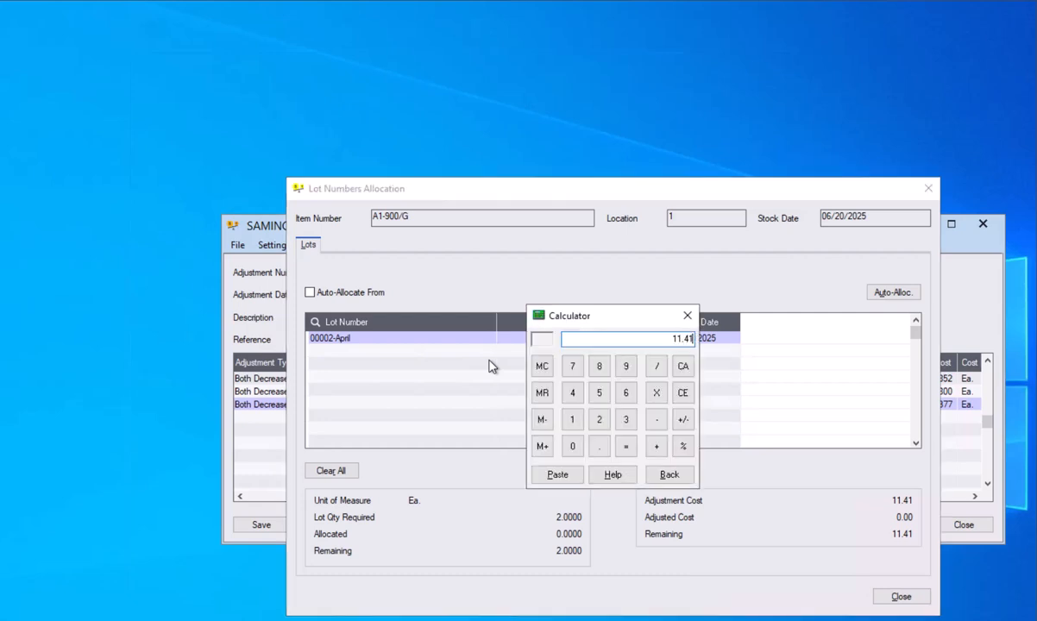
{"action": "type", "text": "/2"}
{"action": "key", "text": "Return"}
{"action": "left_click", "coordinate": [560, 477]}
{"action": "key", "text": "Tab"}
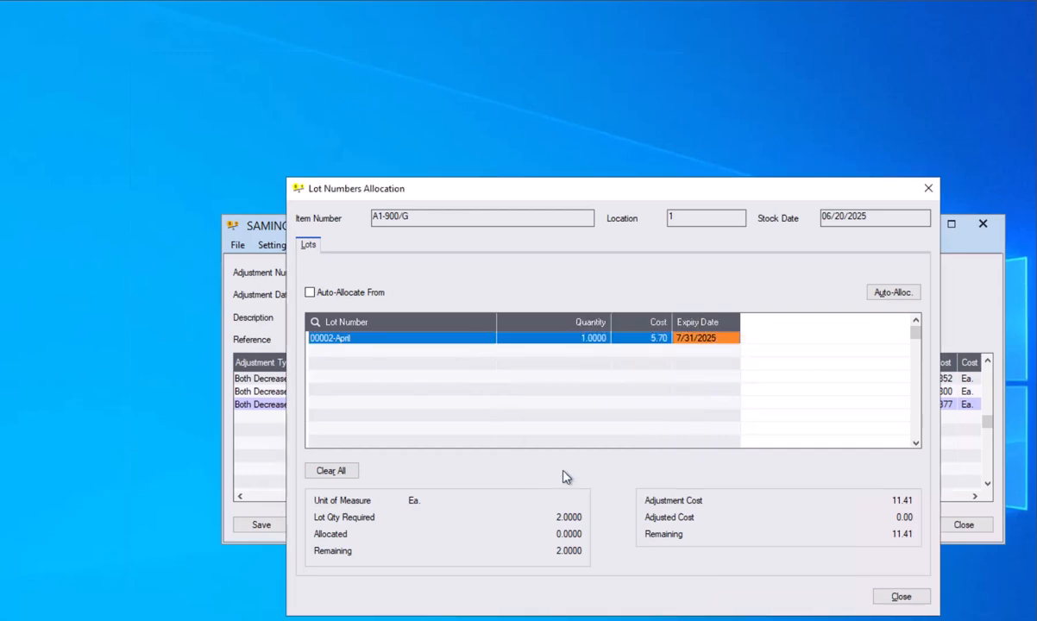
Add a second lot row for 00003-April with a quantity of 1.
{"action": "key", "text": "Insert"}
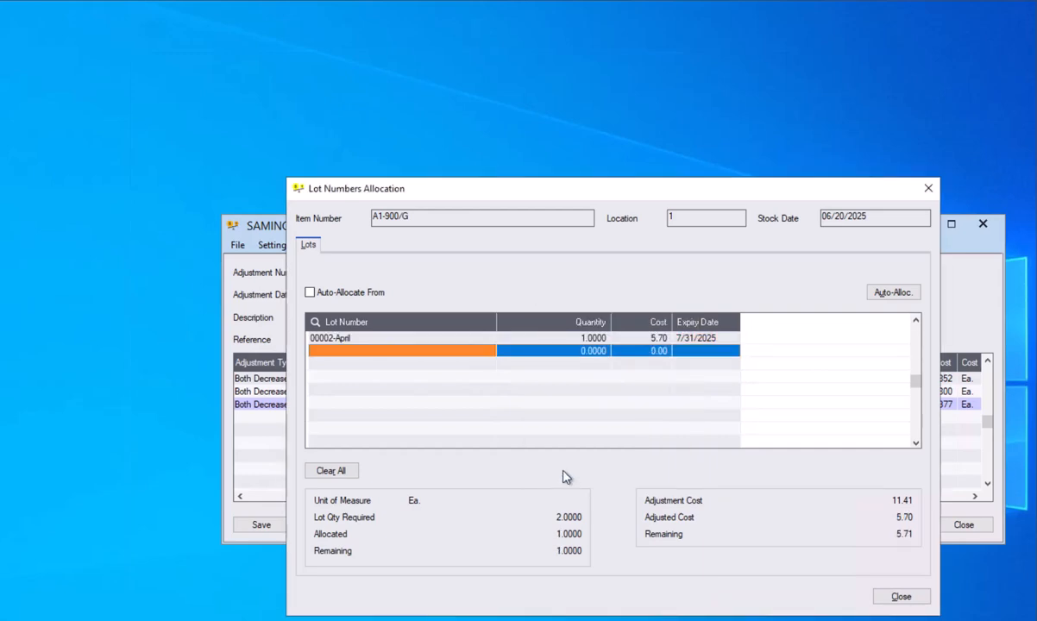
{"action": "left_click", "coordinate": [489, 356]}
{"action": "left_click", "coordinate": [489, 352]}
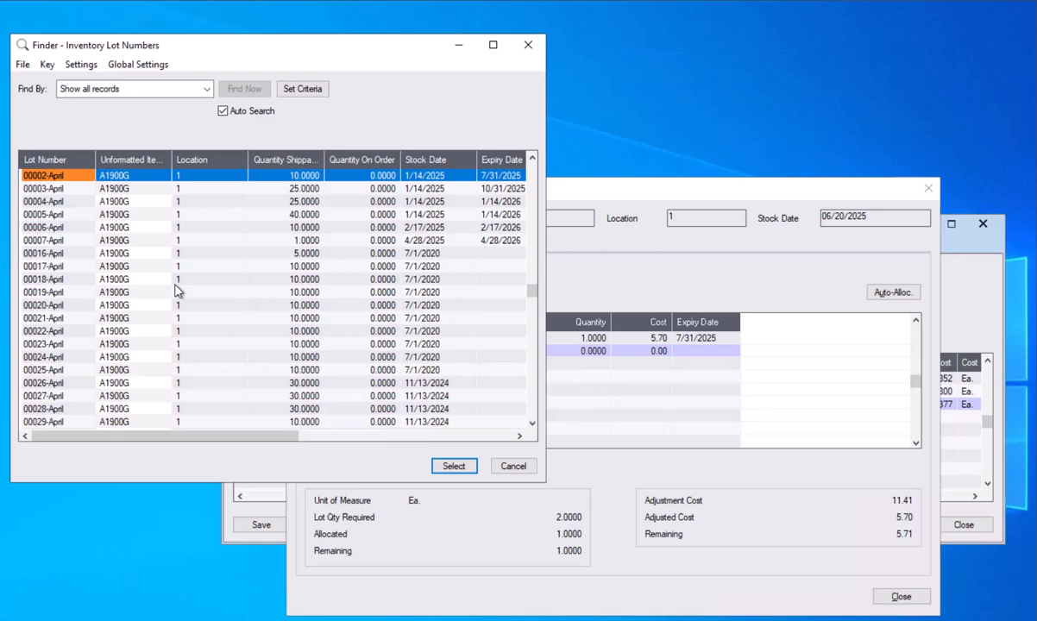
{"action": "double_click", "coordinate": [141, 194]}
{"action": "key", "text": "Tab"}
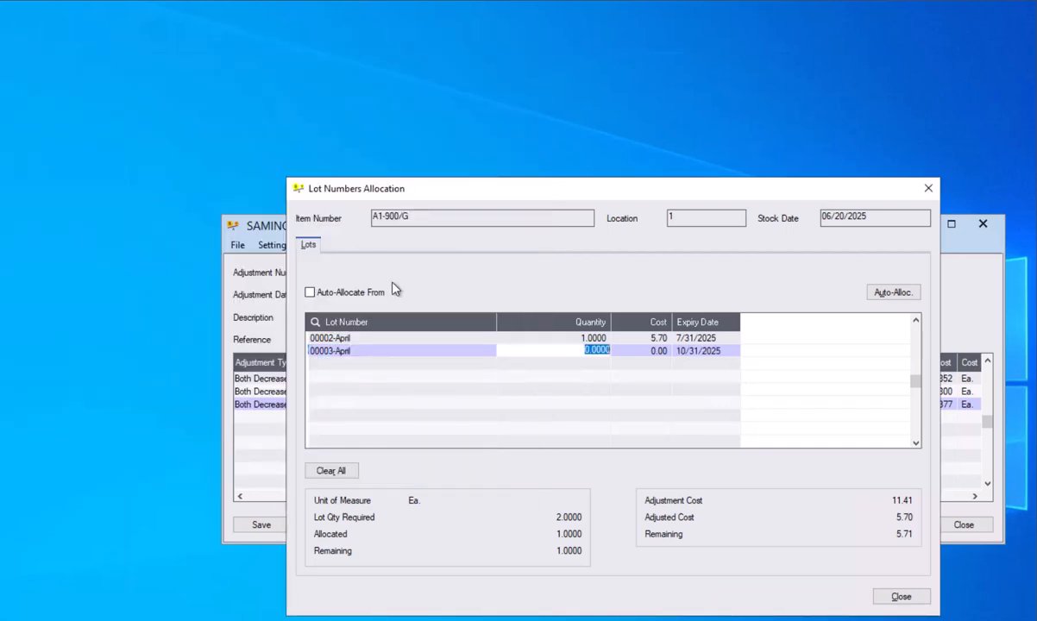
{"action": "type", "text": "1"}
{"action": "key", "text": "Tab"}
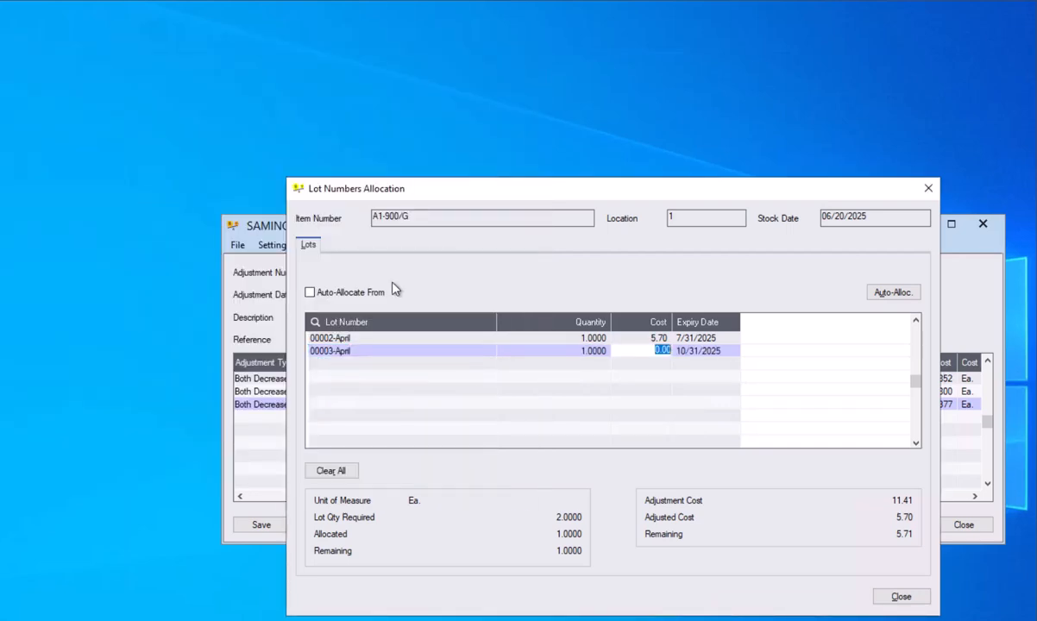
Set the cost of lot 00003-April to 5.71 and close the lot numbers allocation.
{"action": "type", "text": "5.71"}
{"action": "key", "text": "Return"}
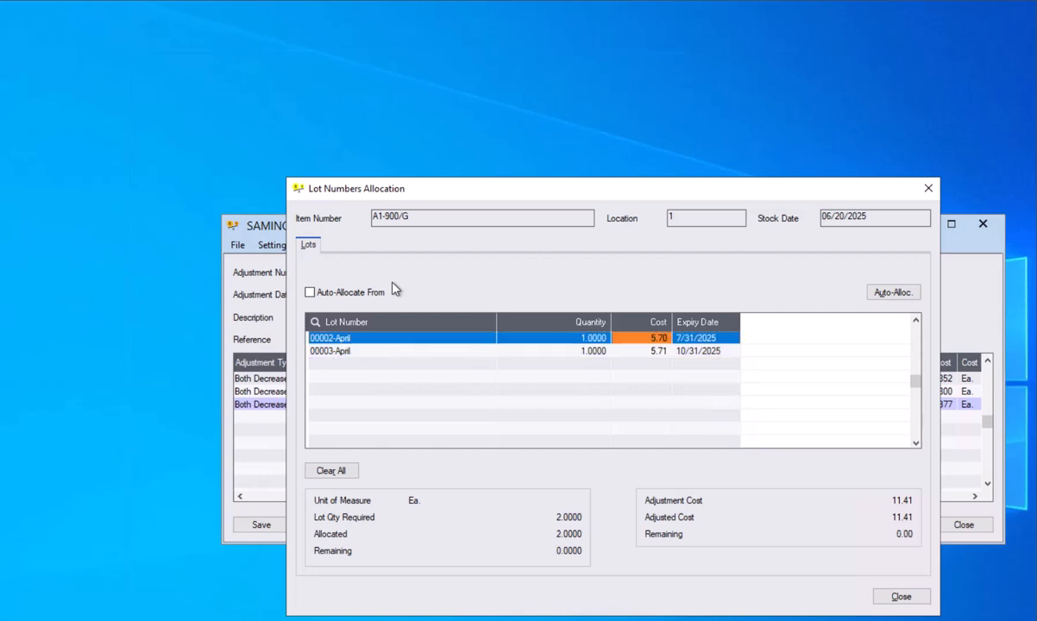
{"action": "key", "text": "Down"}
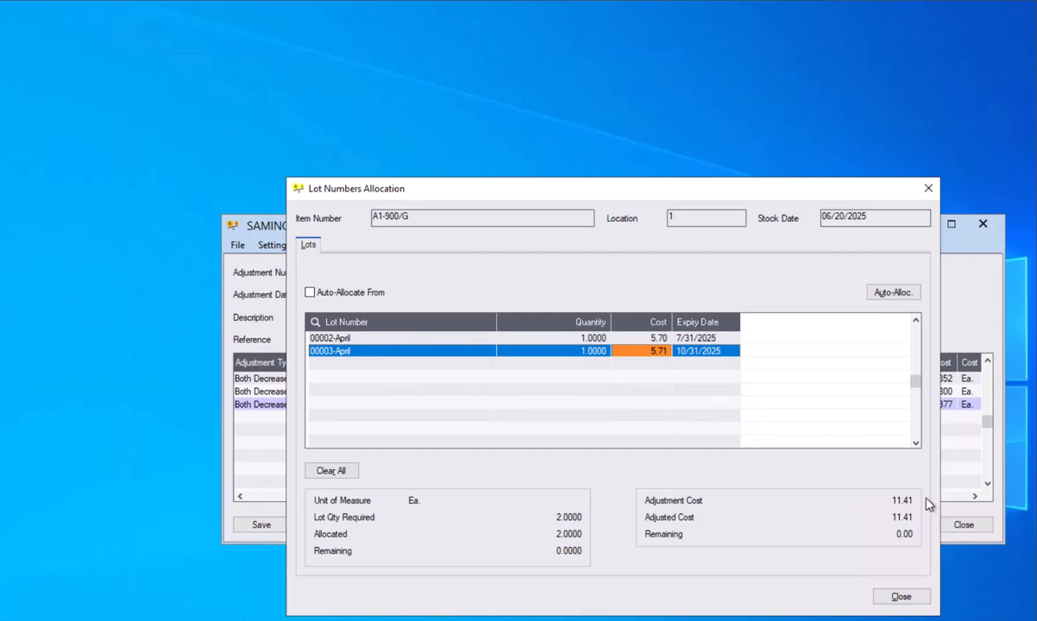
{"action": "left_click", "coordinate": [897, 597]}
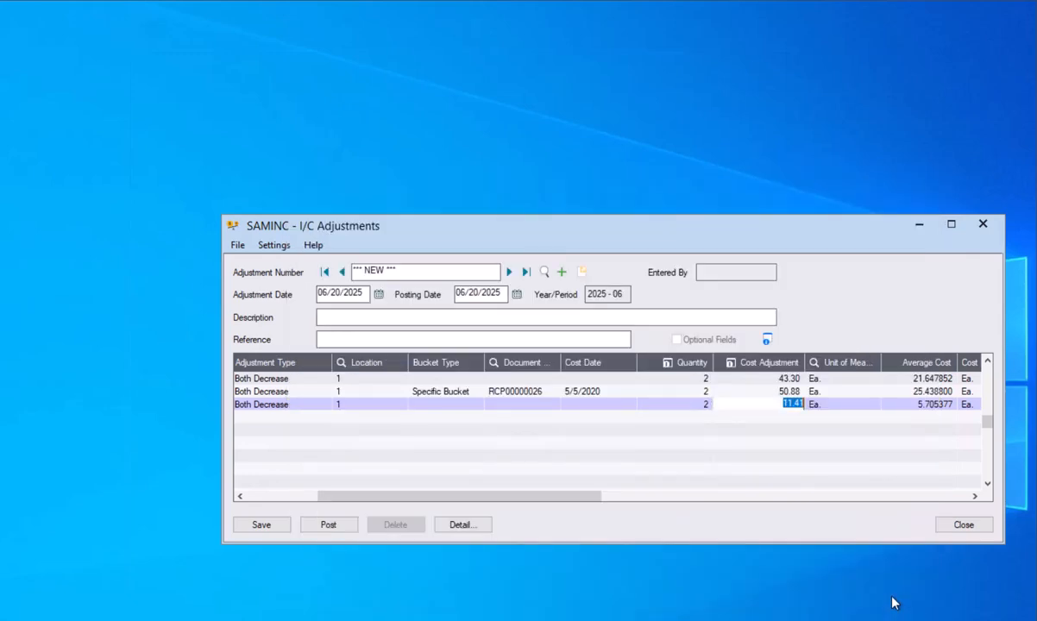
Save the three-line adjustment without posting it and dismiss the save message.
{"action": "left_click", "coordinate": [835, 403]}
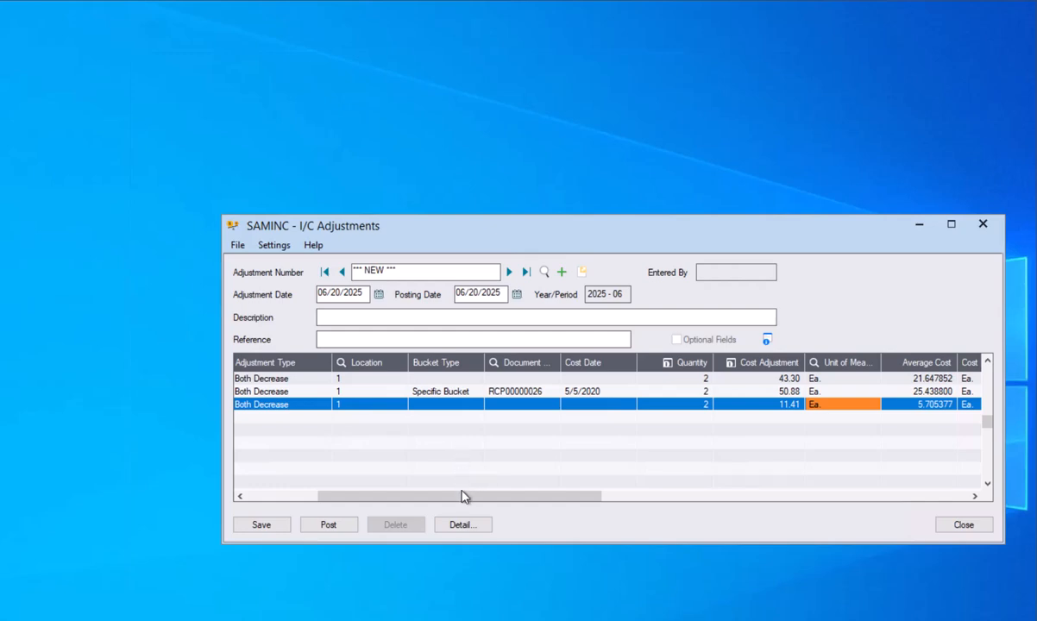
{"action": "left_click_drag", "start_coordinate": [467, 504], "coordinate": [354, 493]}
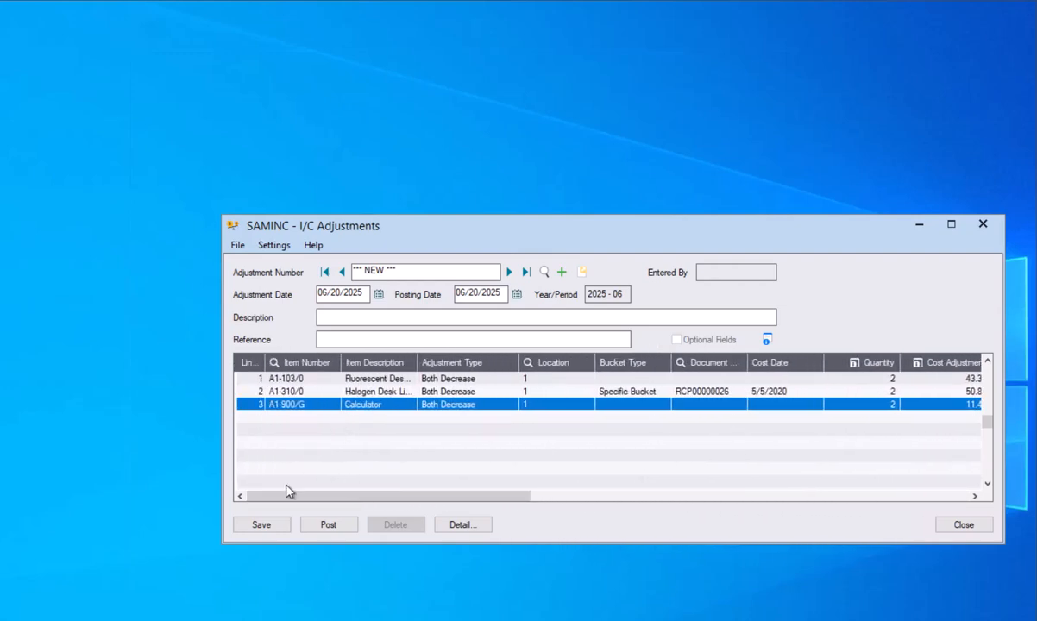
{"action": "left_click", "coordinate": [261, 525]}
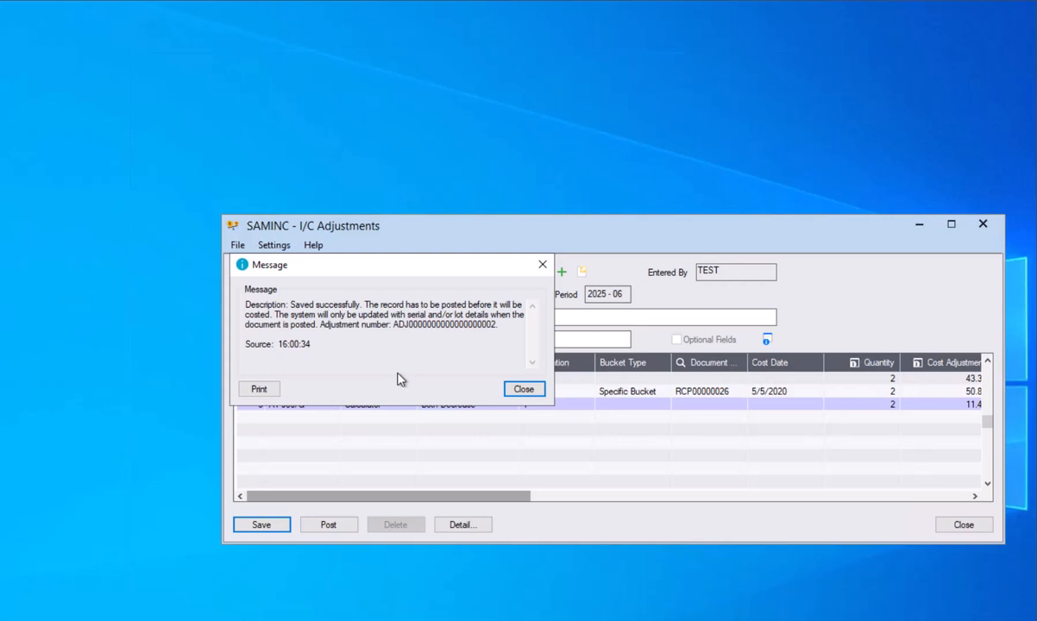
{"action": "left_click", "coordinate": [525, 389]}
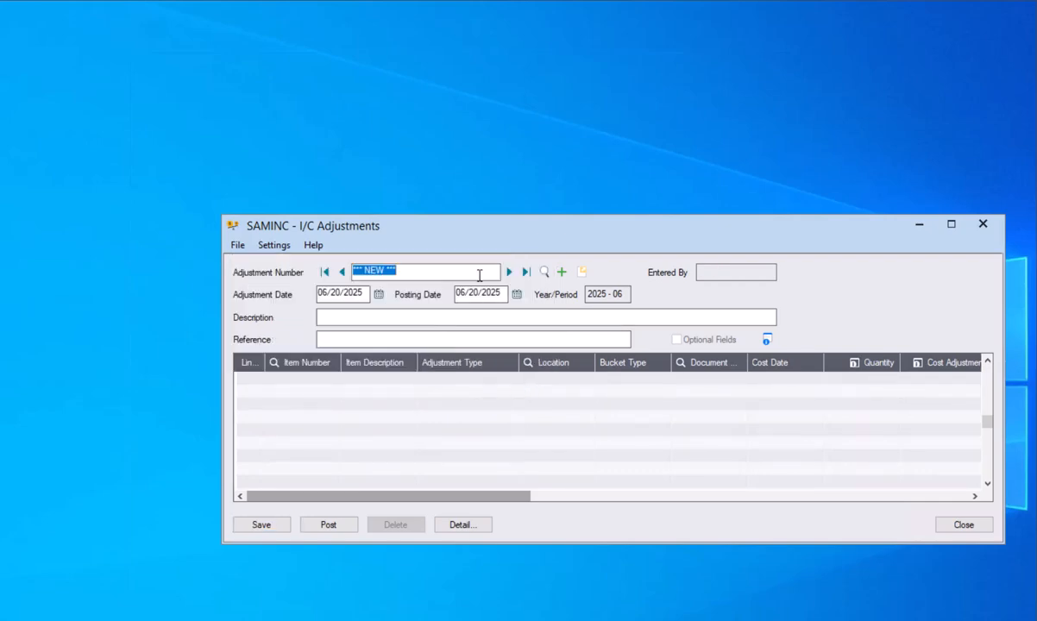
Reopen the last saved adjustment and post it, choosing not to delete it after posting.
{"action": "left_click", "coordinate": [524, 272]}
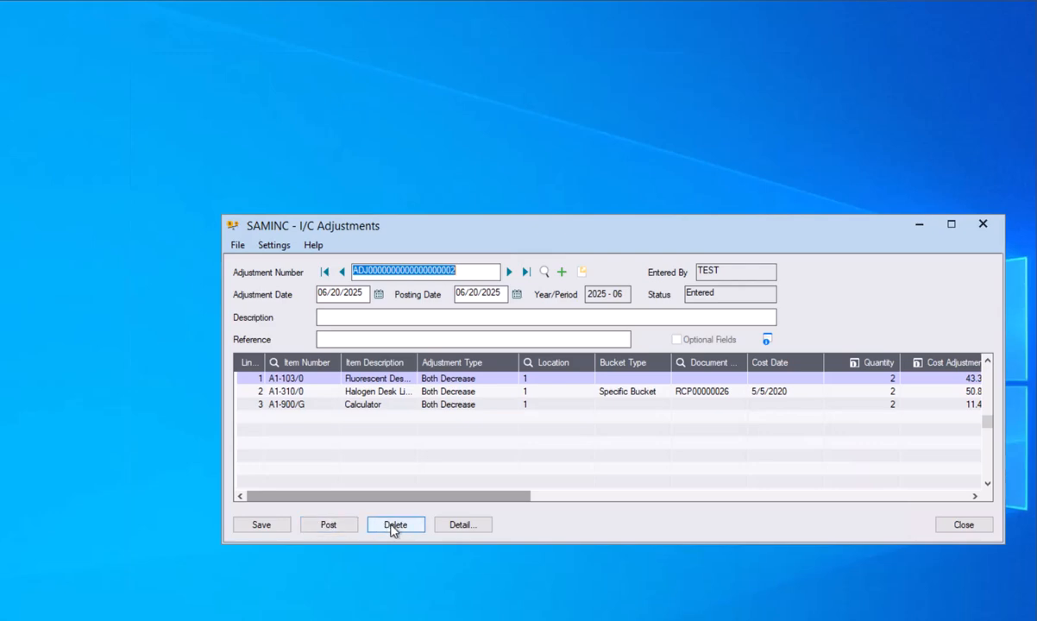
{"action": "left_click", "coordinate": [411, 406]}
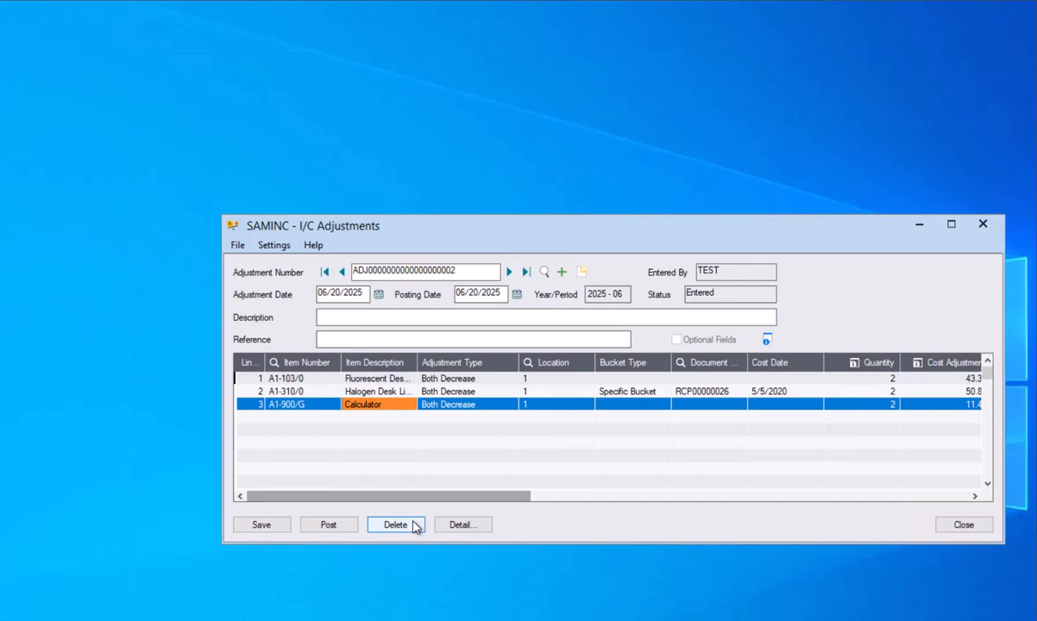
{"action": "left_click", "coordinate": [349, 528]}
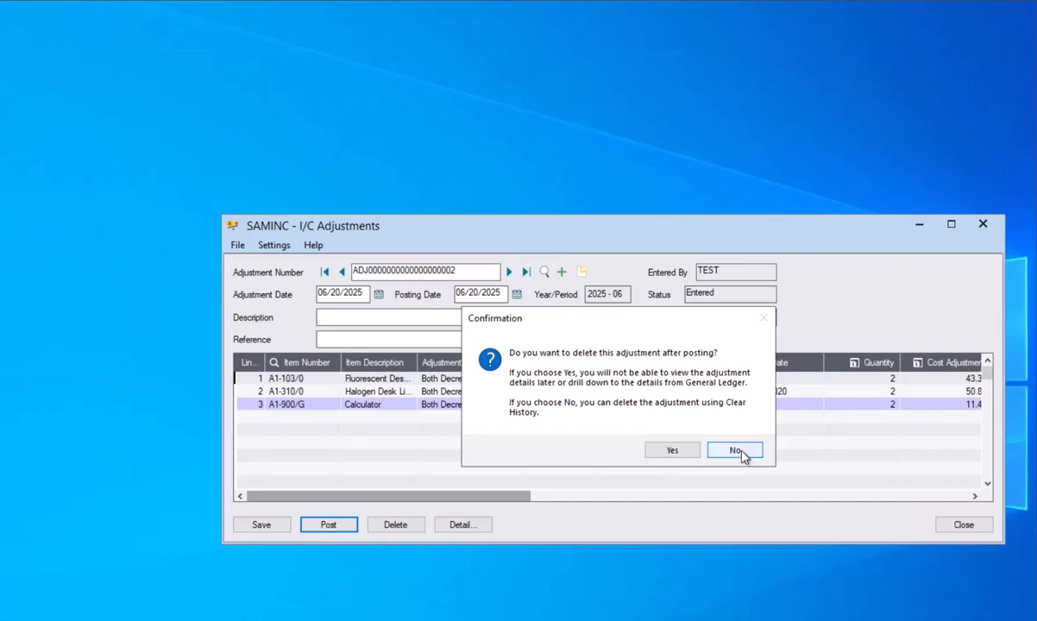
{"action": "left_click", "coordinate": [735, 450]}
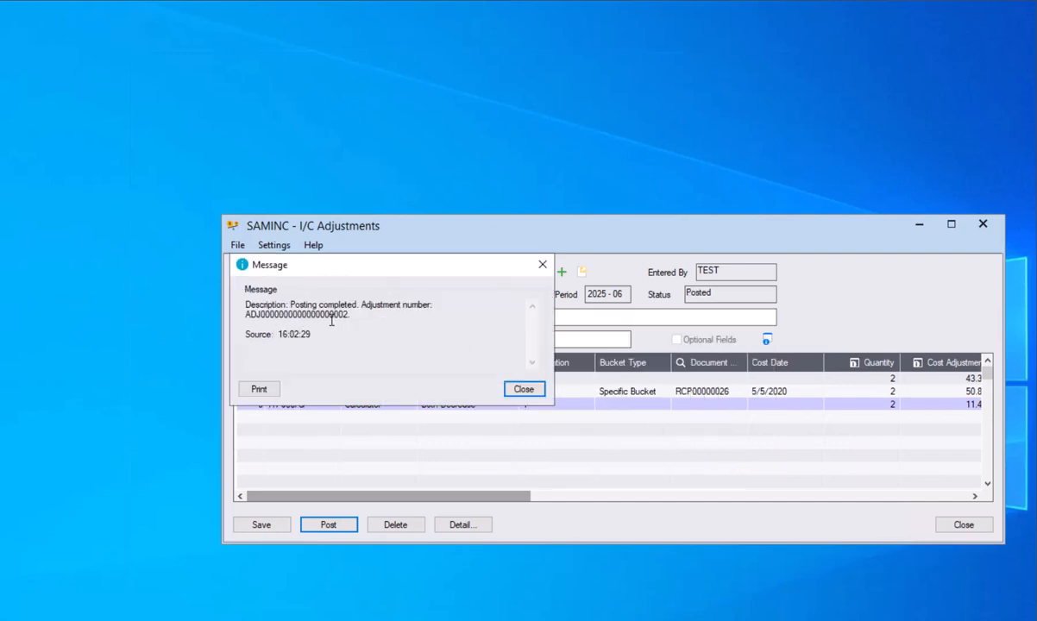
{"action": "left_click", "coordinate": [523, 389]}
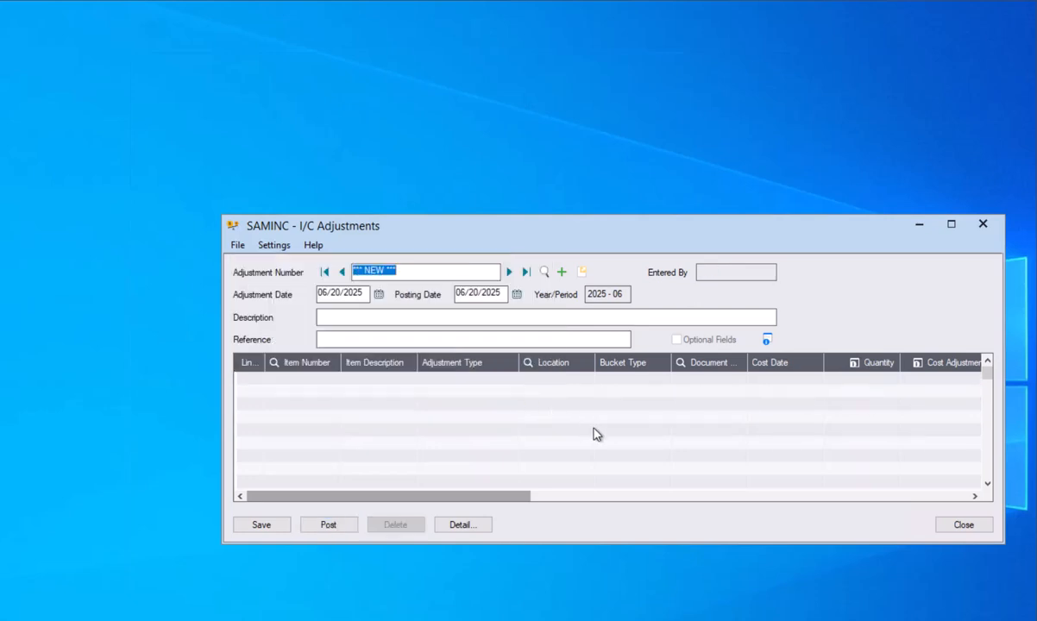